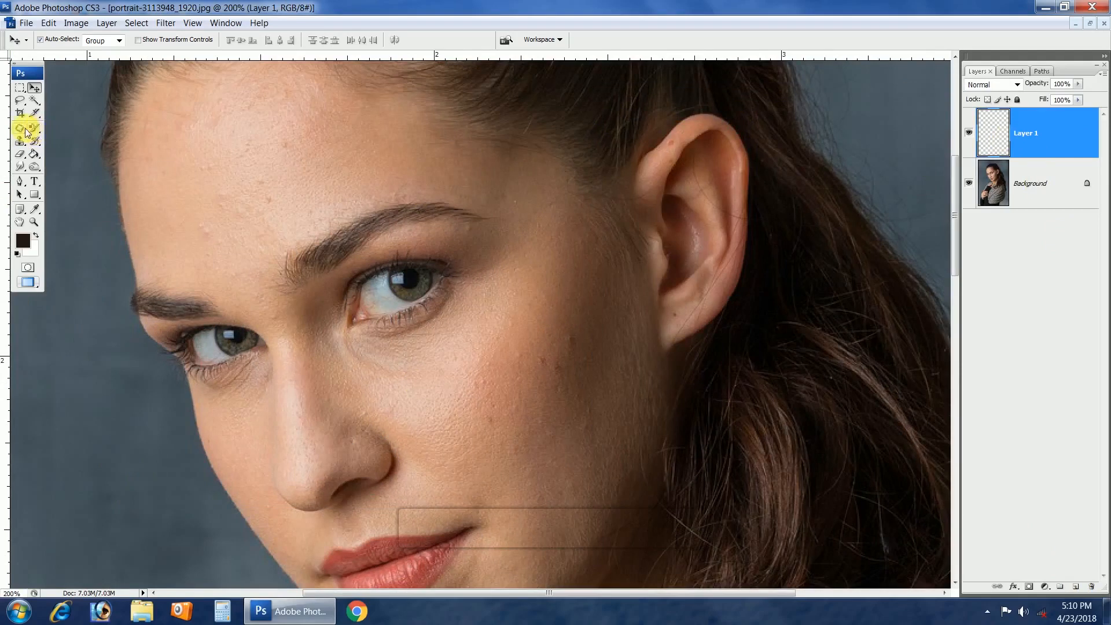
- Heal the blemishes on the forehead, cheek and nose on Layer 1 with the Healing Brush, sampling Current & Below
click(26, 129)
drag(21, 130, 54, 138)
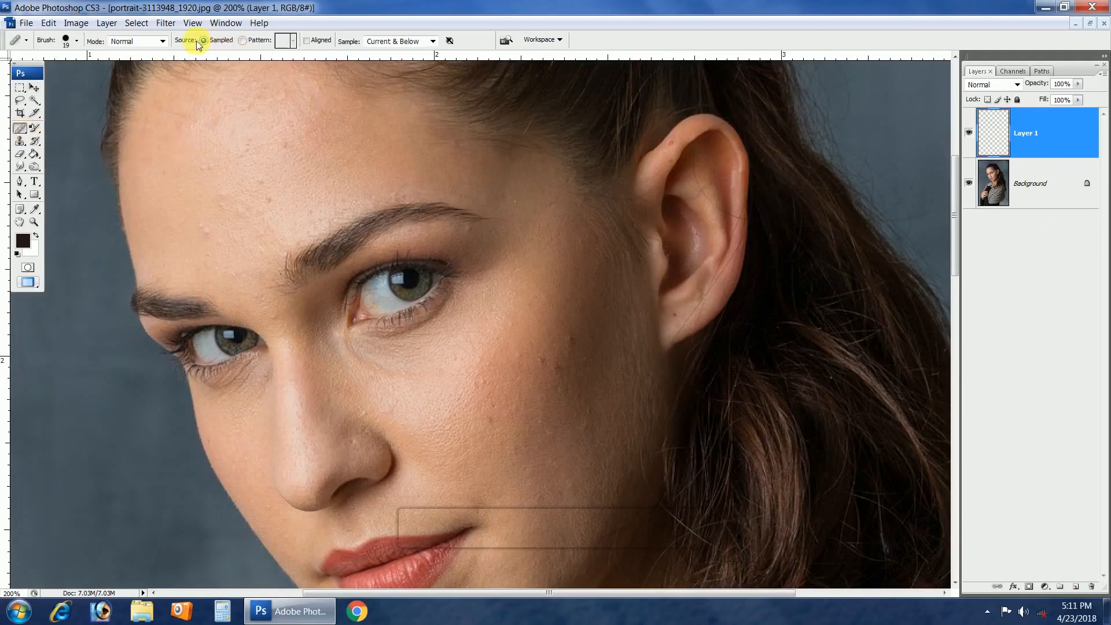
click(409, 41)
click(401, 65)
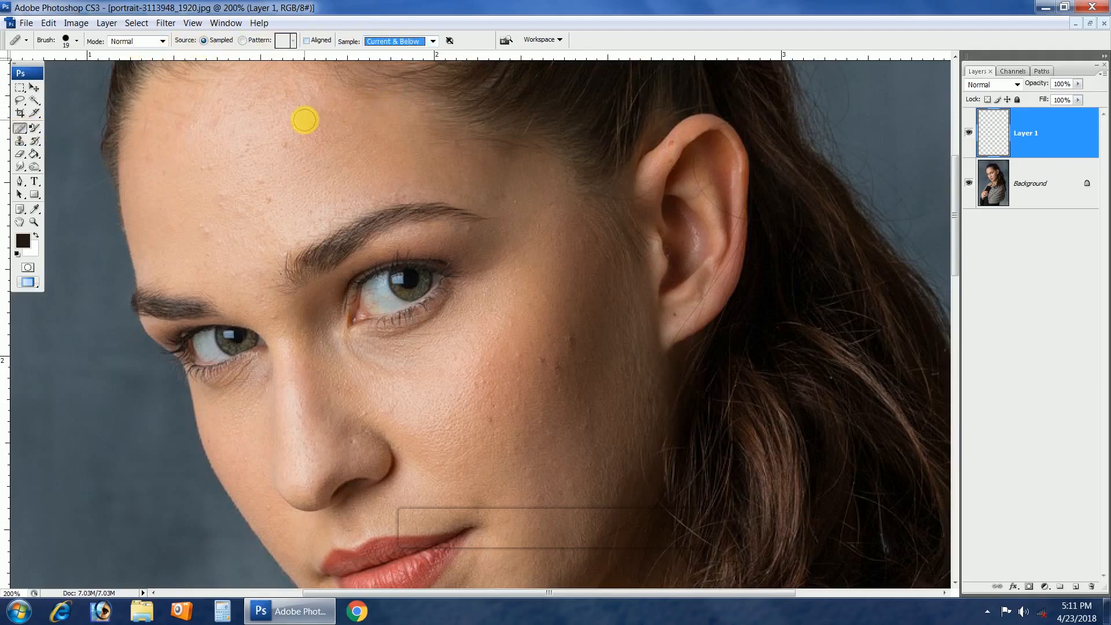
drag(292, 167, 253, 179)
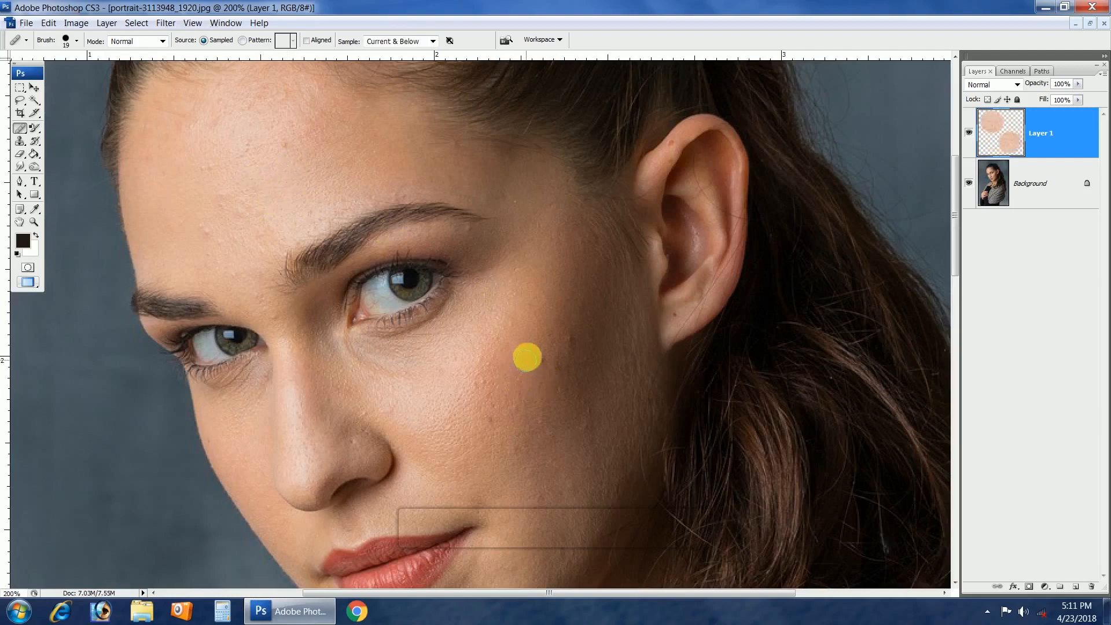
mouse_move(522, 355)
mouse_down()
mouse_move(565, 337)
mouse_move(521, 347)
mouse_move(541, 361)
mouse_move(544, 380)
mouse_move(558, 370)
mouse_move(519, 396)
mouse_move(474, 384)
mouse_move(536, 392)
mouse_up()
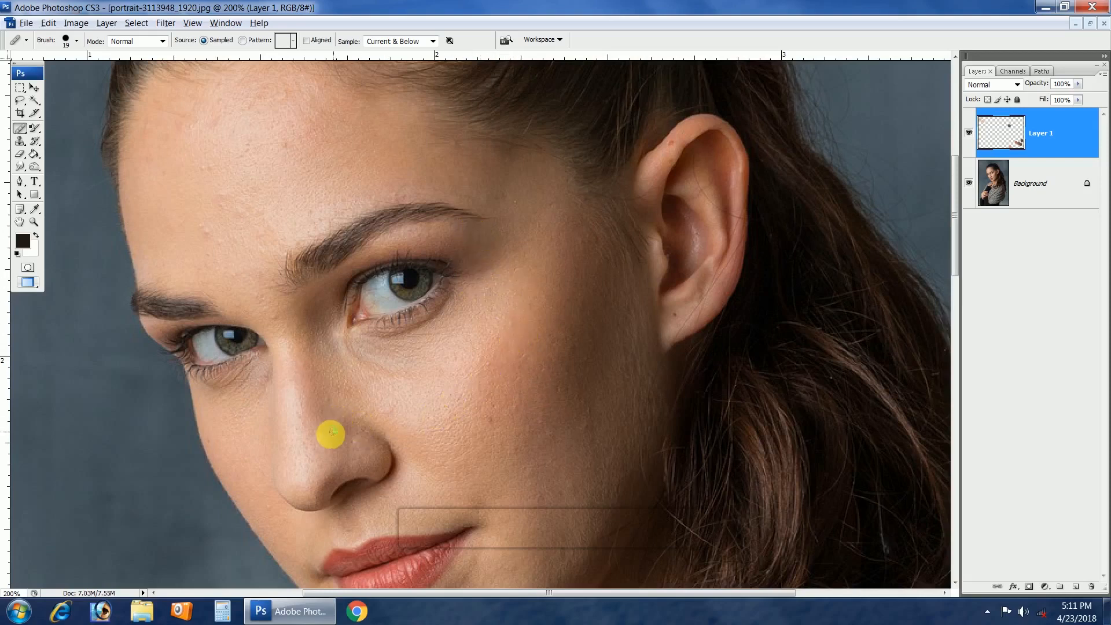
click(352, 442)
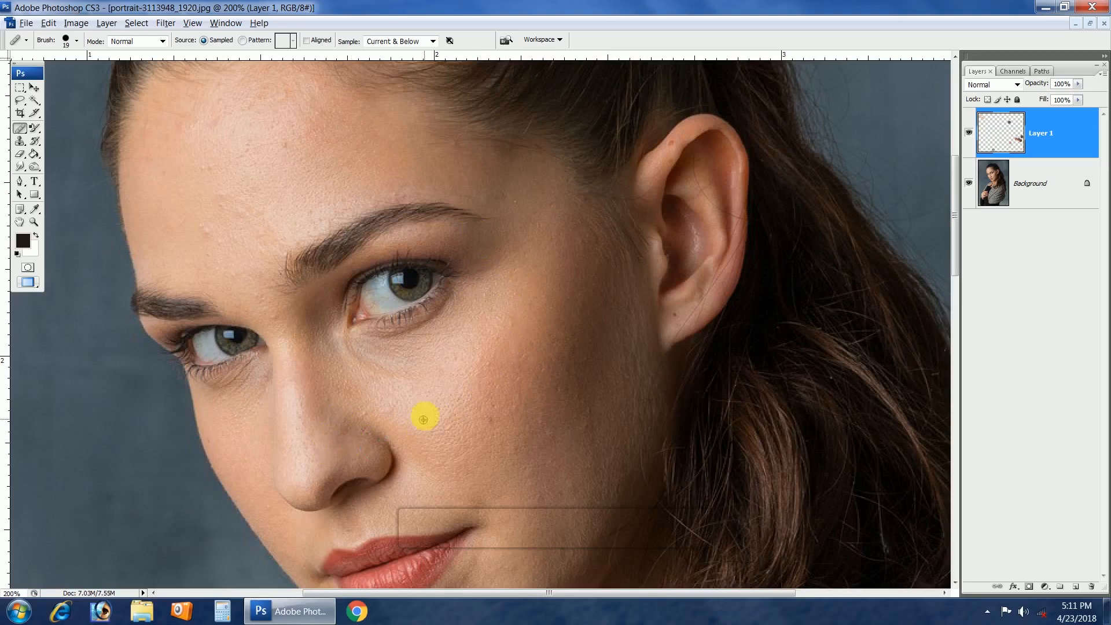
click(485, 446)
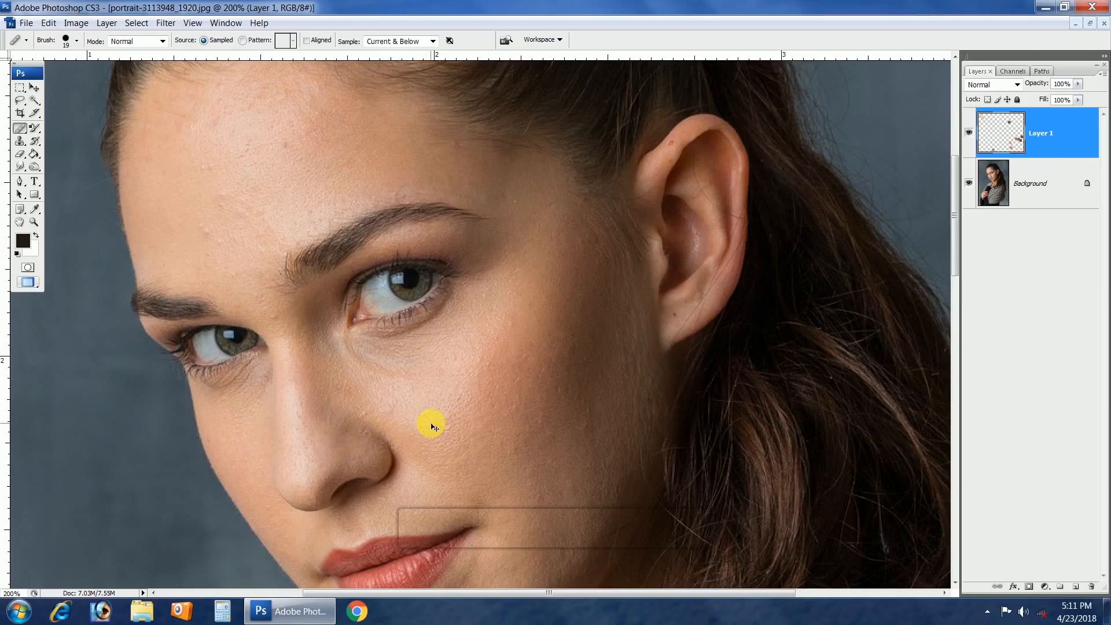
scroll(432, 426, down, 2)
click(455, 422)
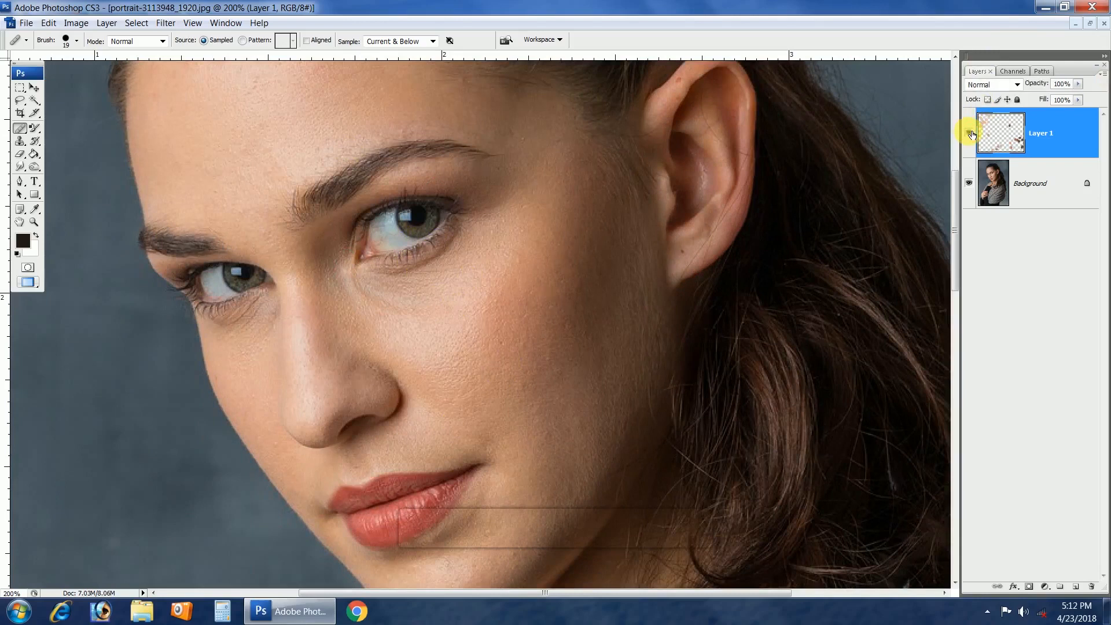
- Merge Layer 1 down into the Background and make two duplicates of the Background layer
right_click(1067, 132)
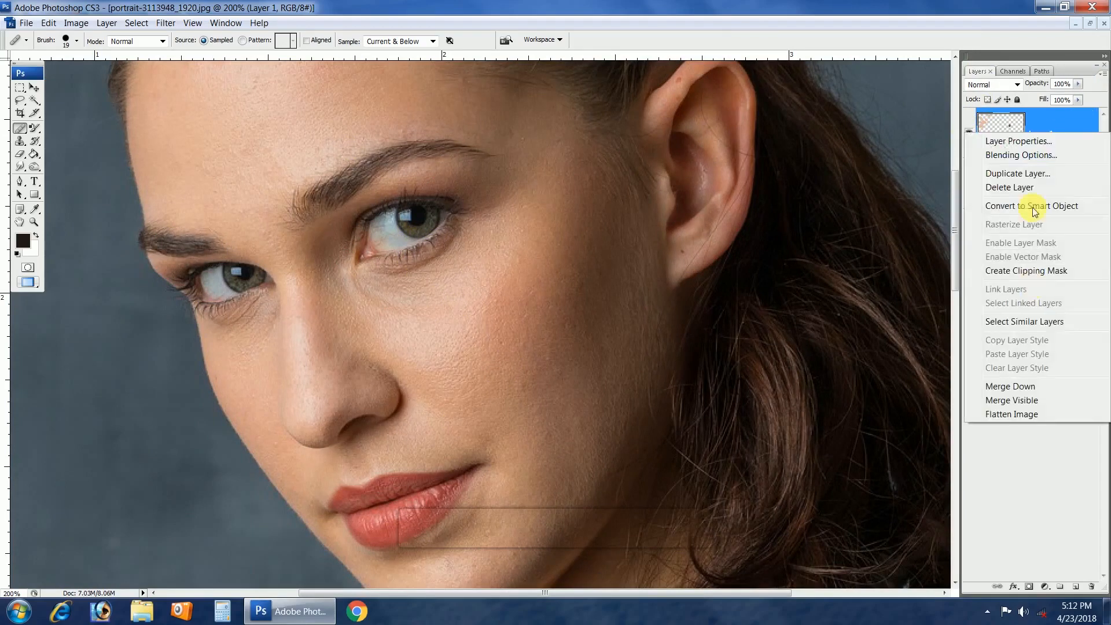
click(1028, 387)
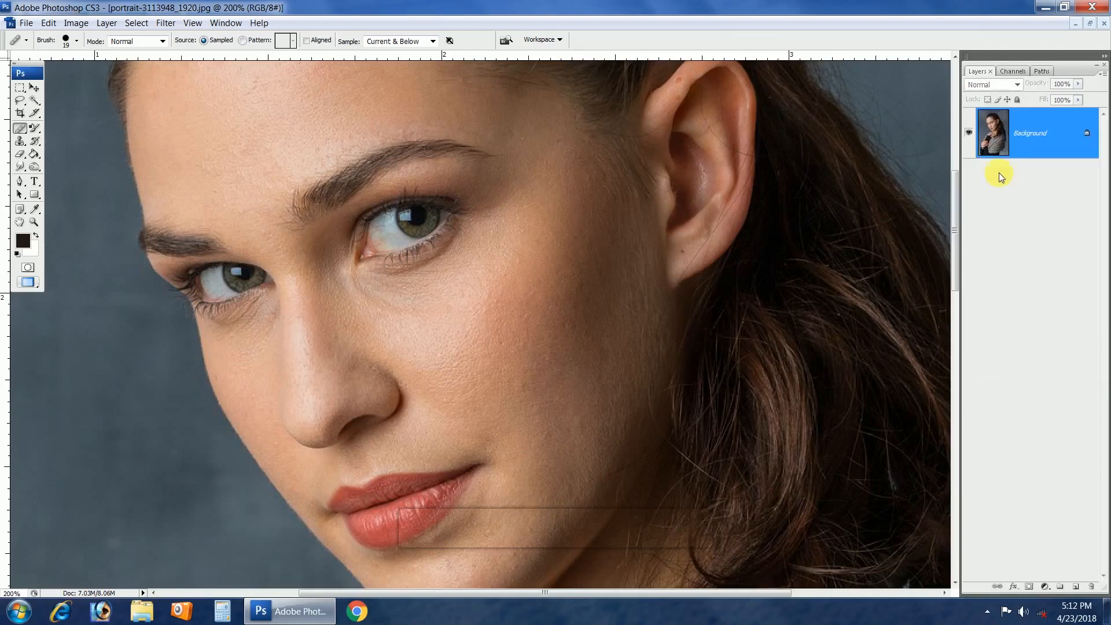
right_click(1063, 143)
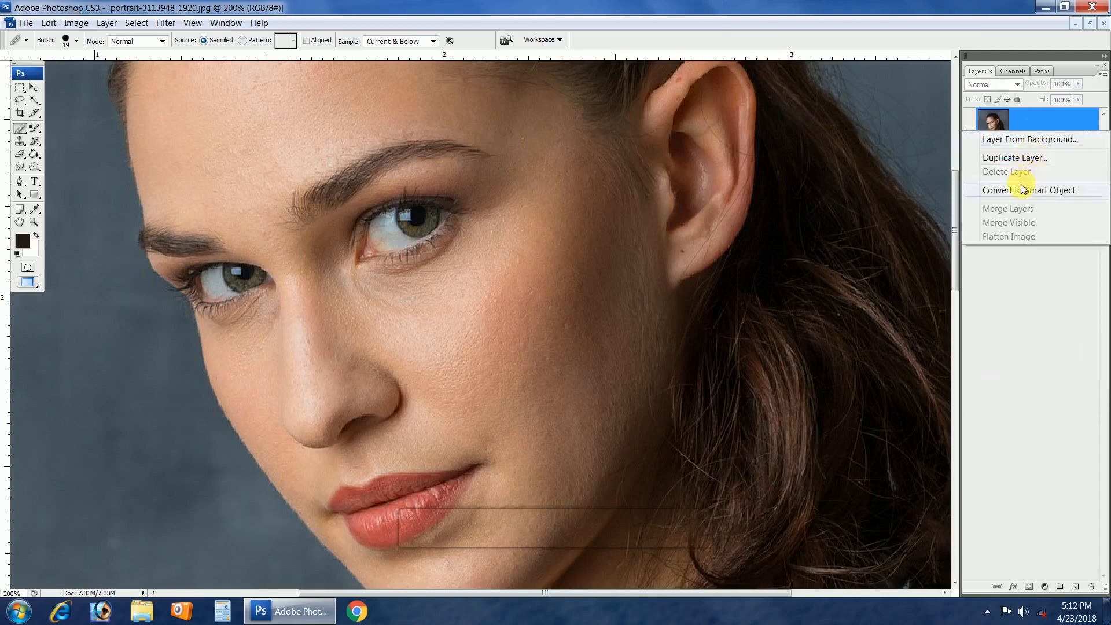
click(1036, 161)
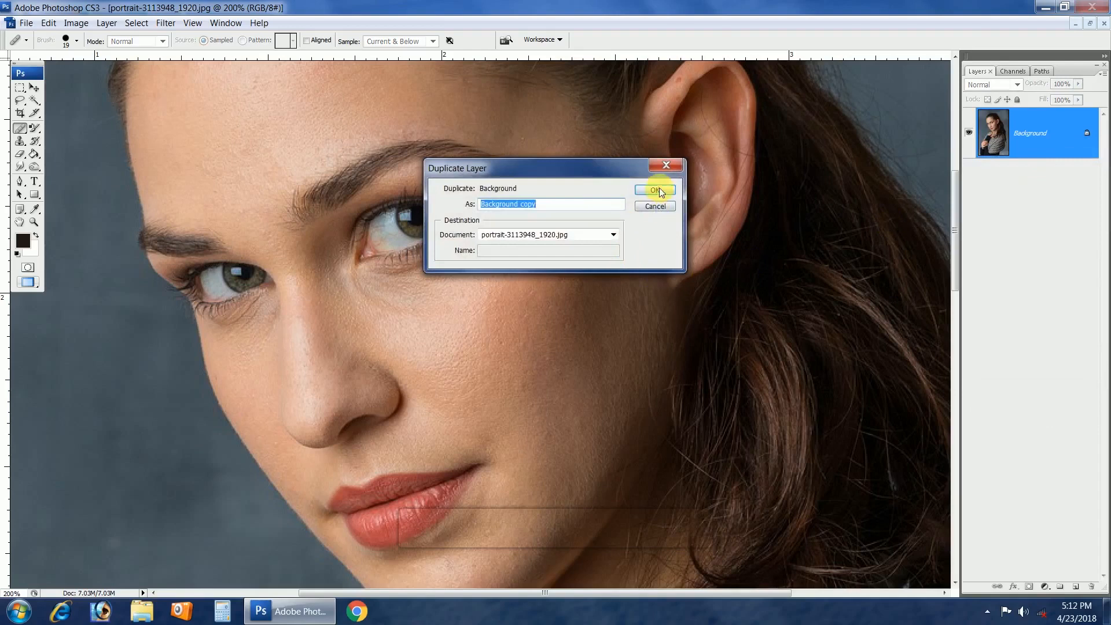
click(659, 190)
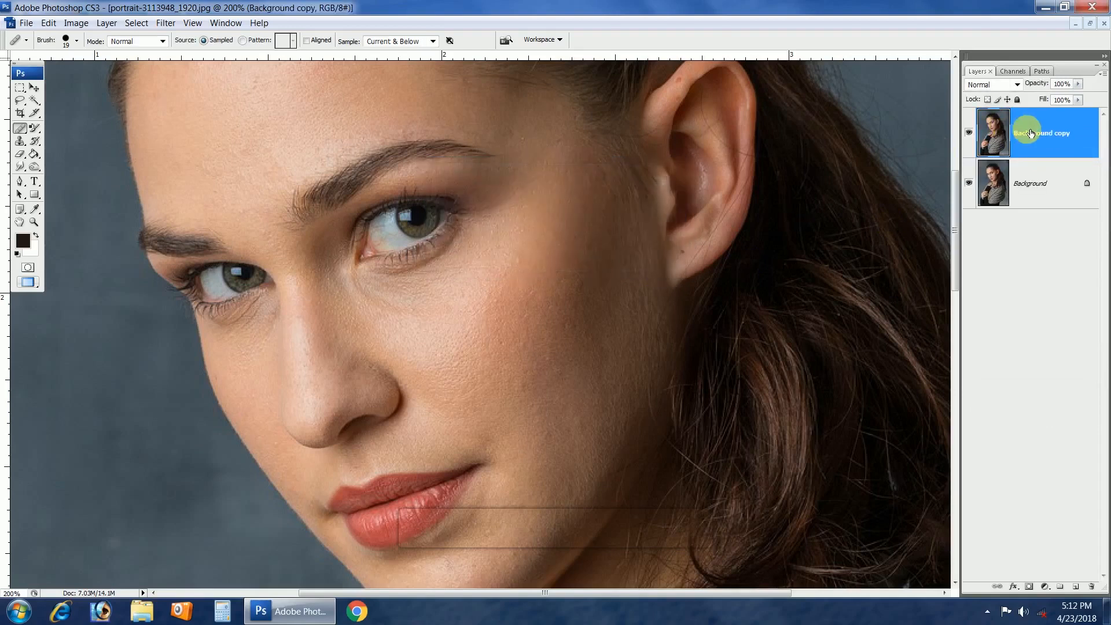
key(ctrl+j)
- Rename the lower duplicate layer as blur and the upper duplicate as sharp
click(1050, 177)
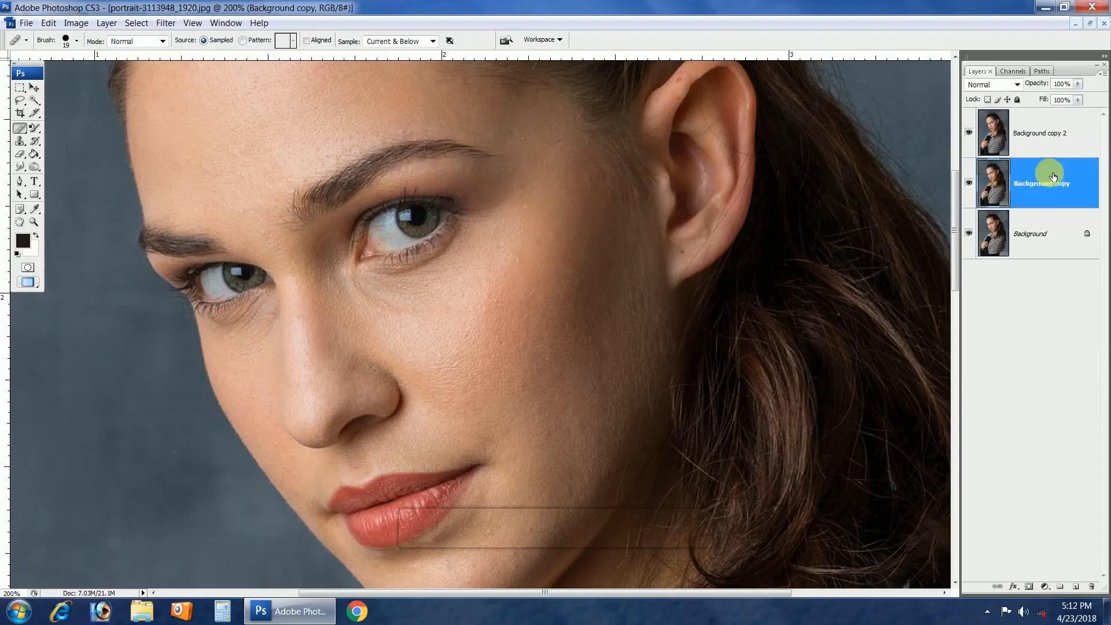
double_click(1045, 185)
text(blur)
click(1051, 130)
double_click(1051, 136)
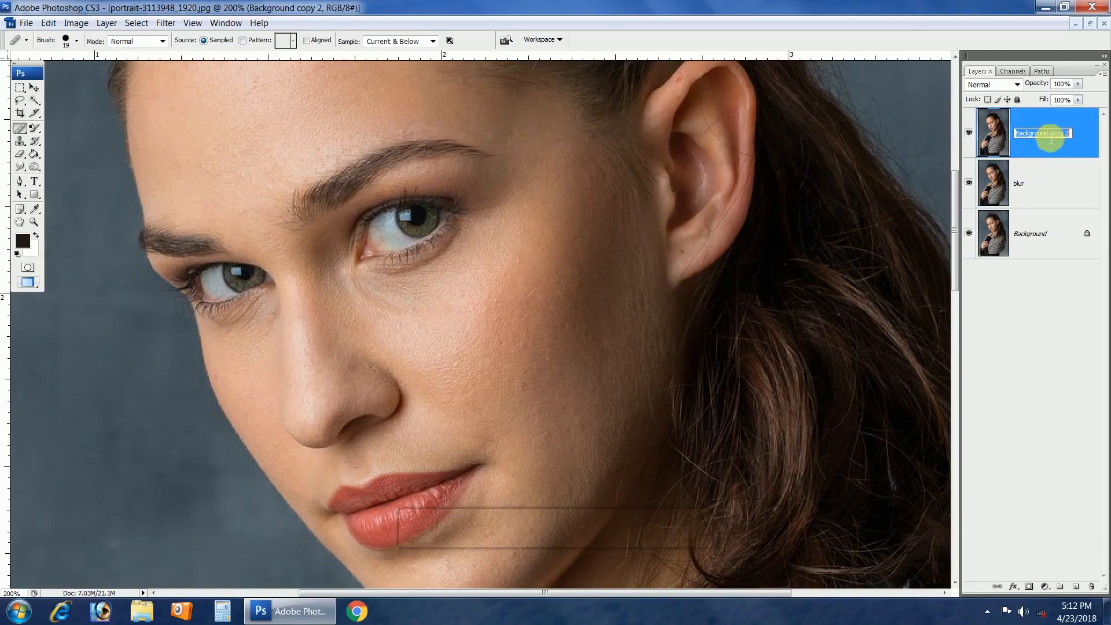
text(sharp)
click(1062, 143)
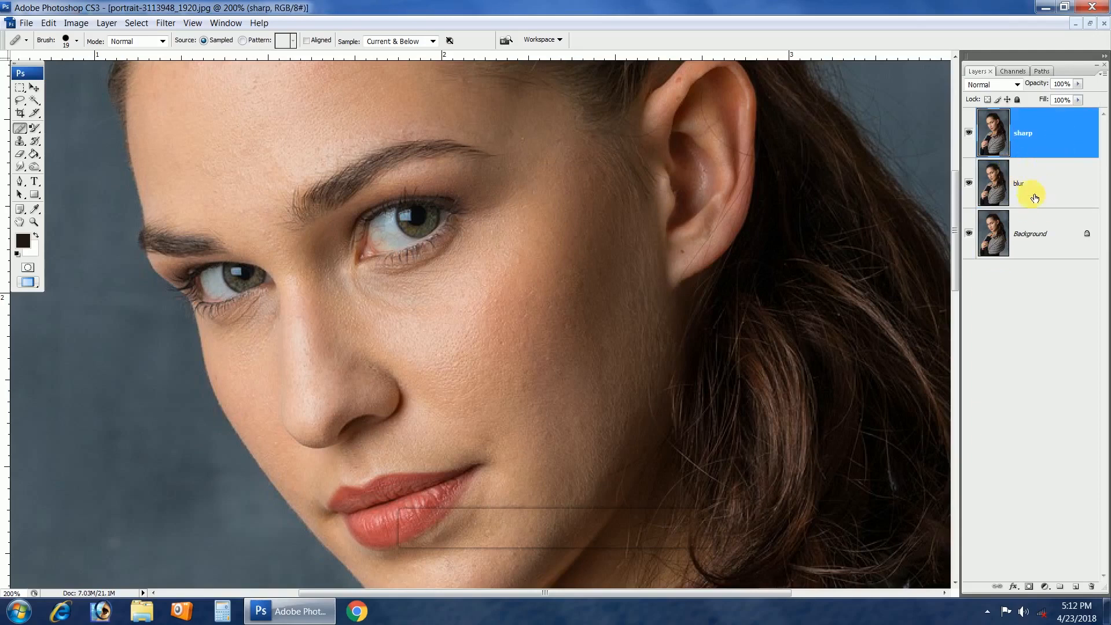
- Convert the blur layer to a Smart Object
click(1029, 188)
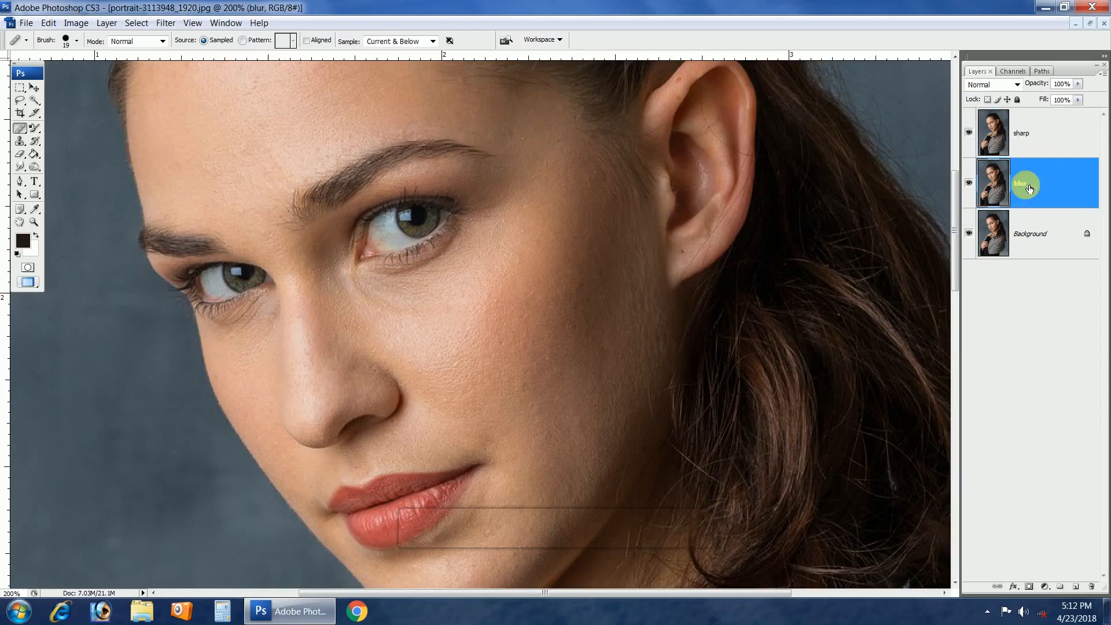
right_click(1027, 186)
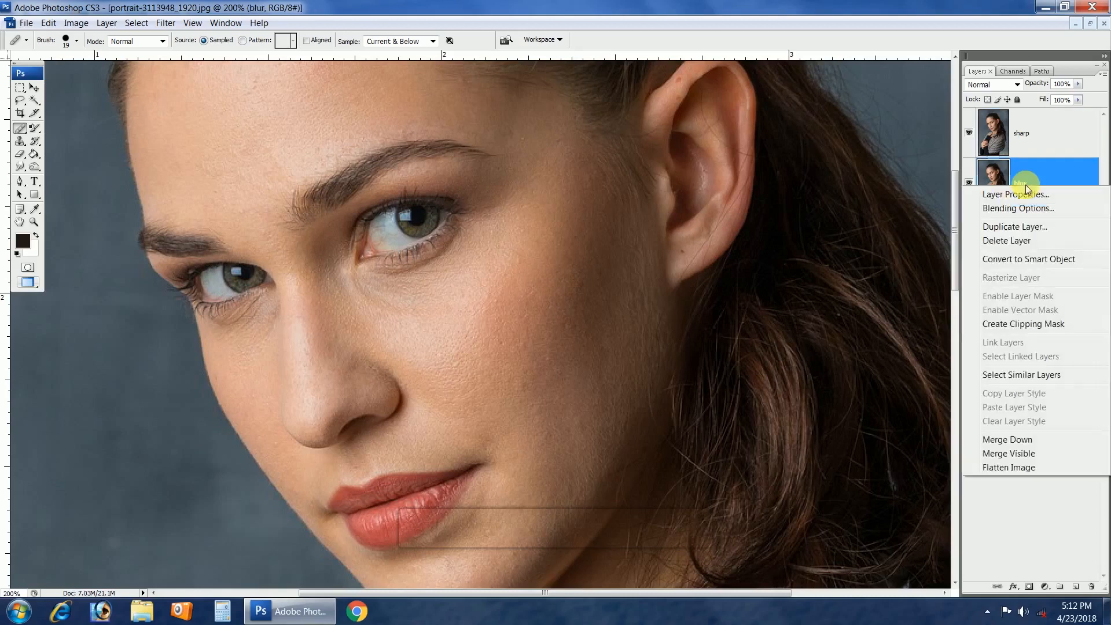
click(1006, 260)
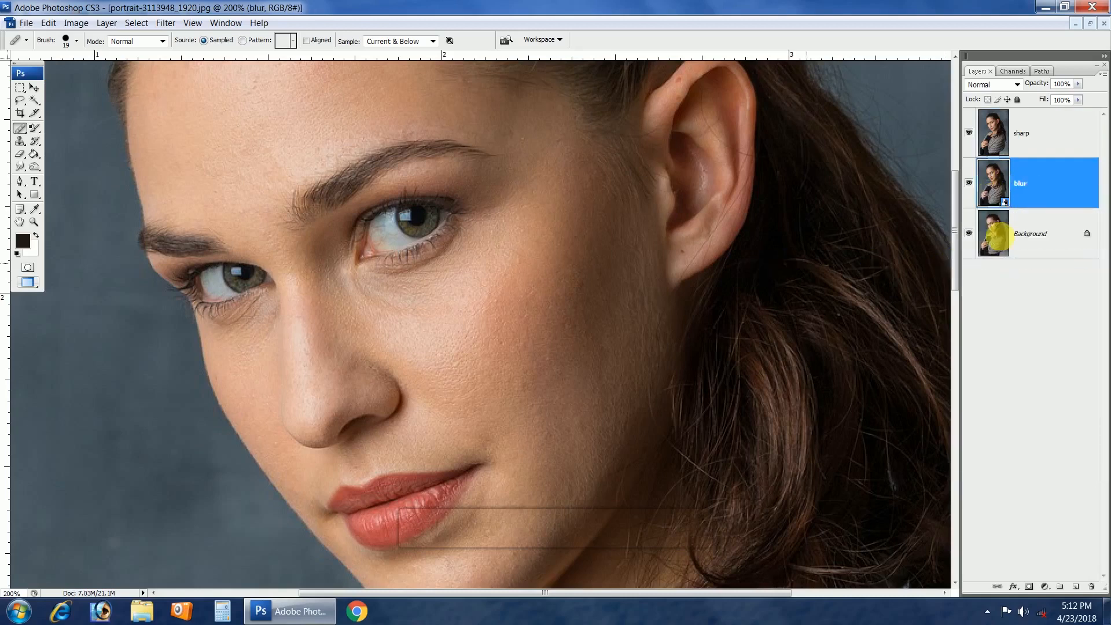
click(169, 22)
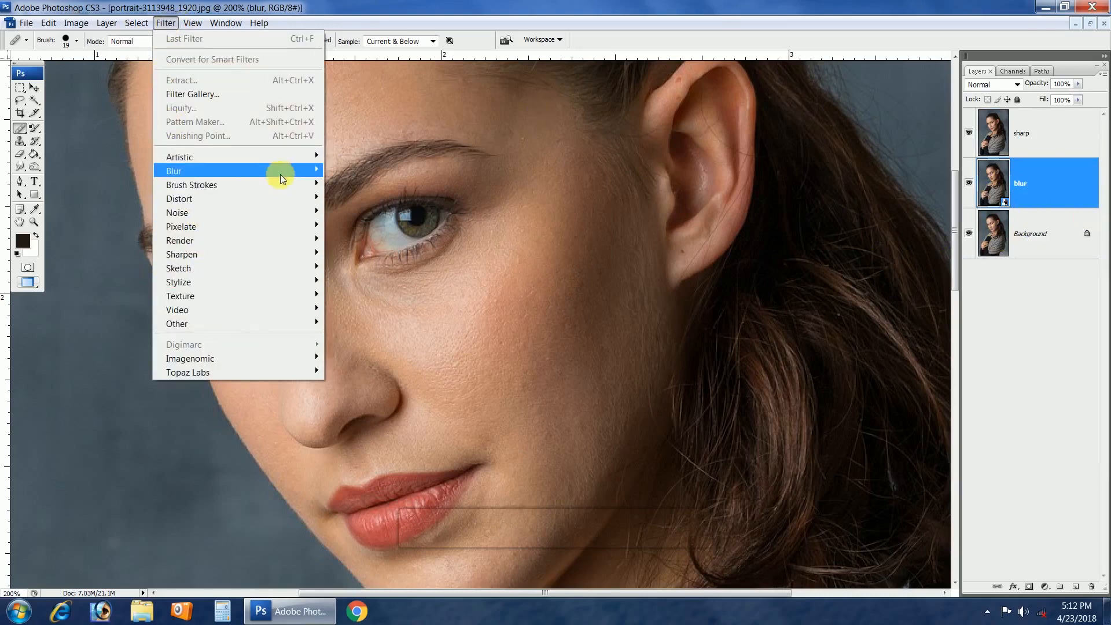
mouse_move(280, 171)
click(364, 225)
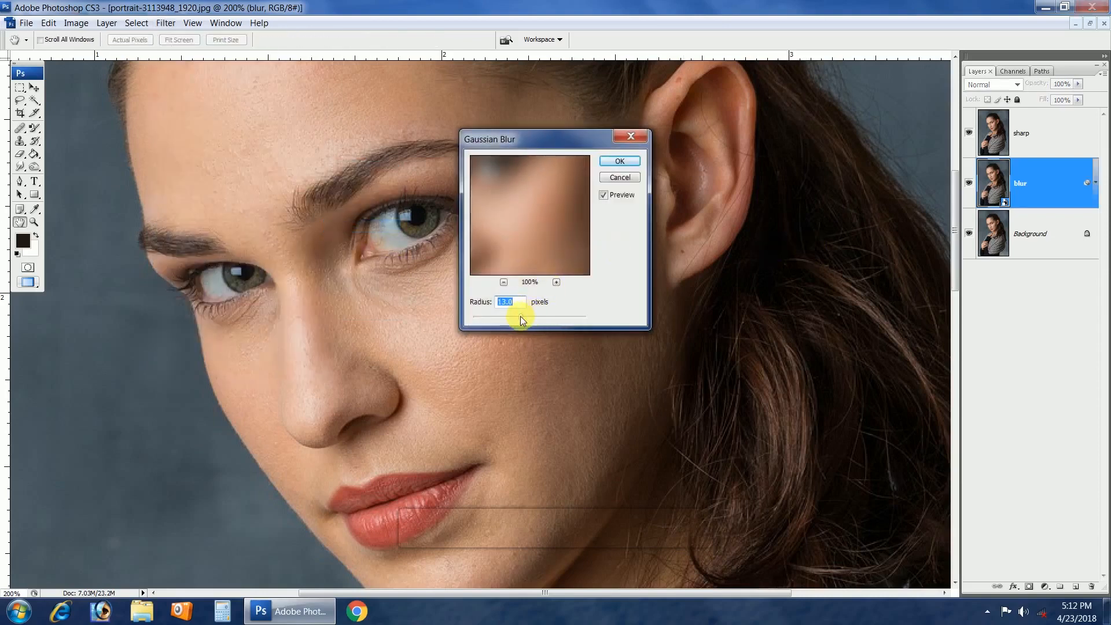
drag(529, 317, 516, 317)
click(623, 175)
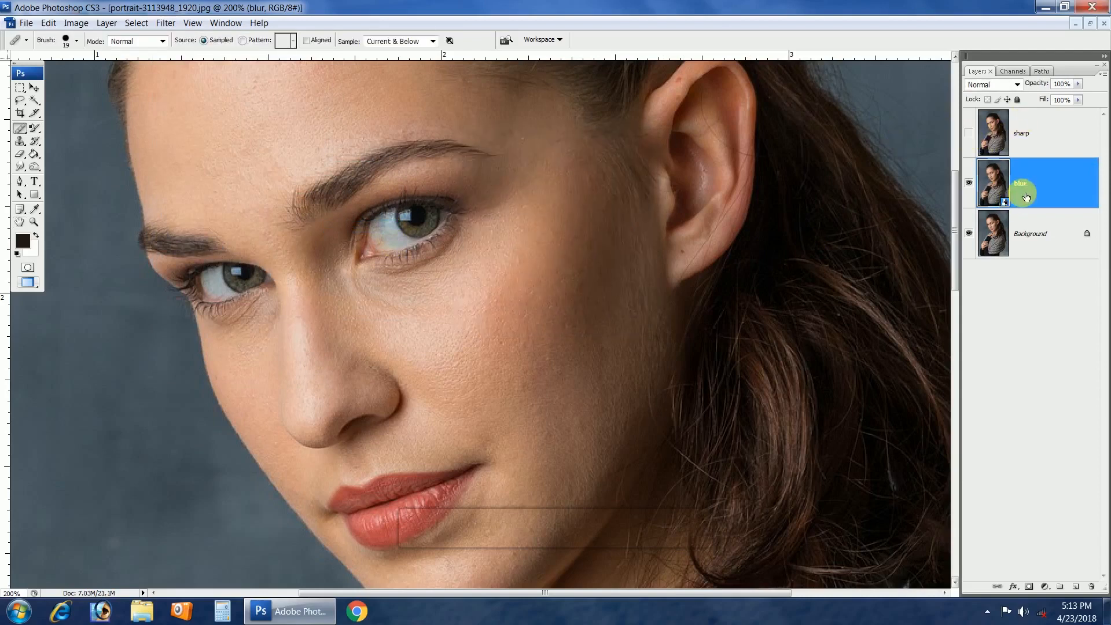
- Apply a Gaussian Blur with a radius of 12.9 pixels to the blur layer
click(165, 23)
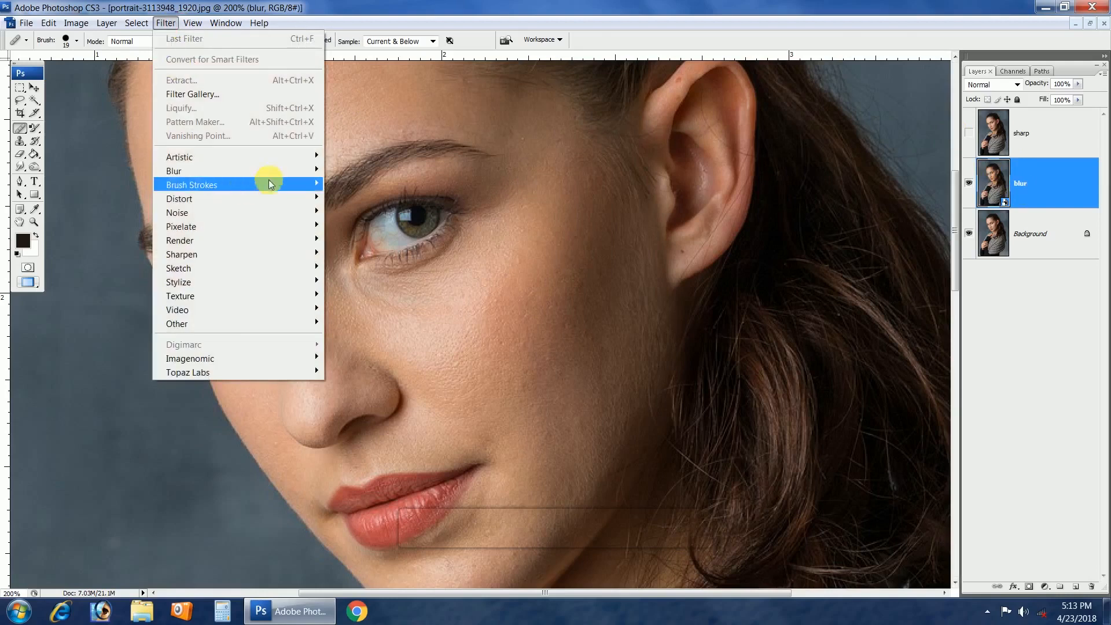
mouse_move(284, 171)
click(357, 226)
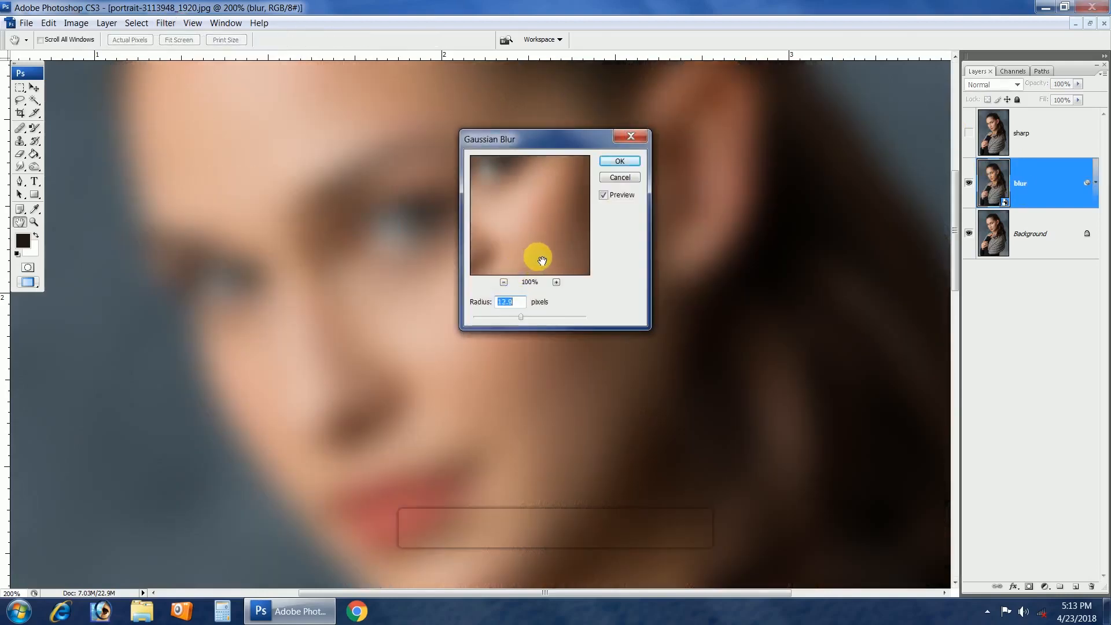
click(617, 162)
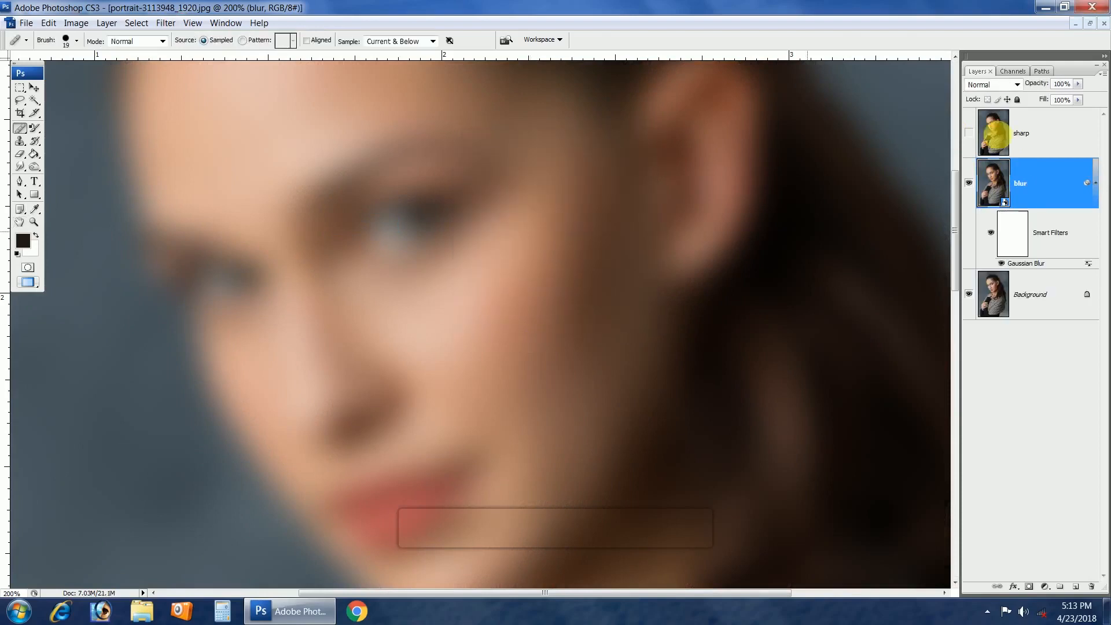
- Make the sharp layer visible and convert it to a Smart Object
click(968, 132)
click(1038, 139)
right_click(1038, 139)
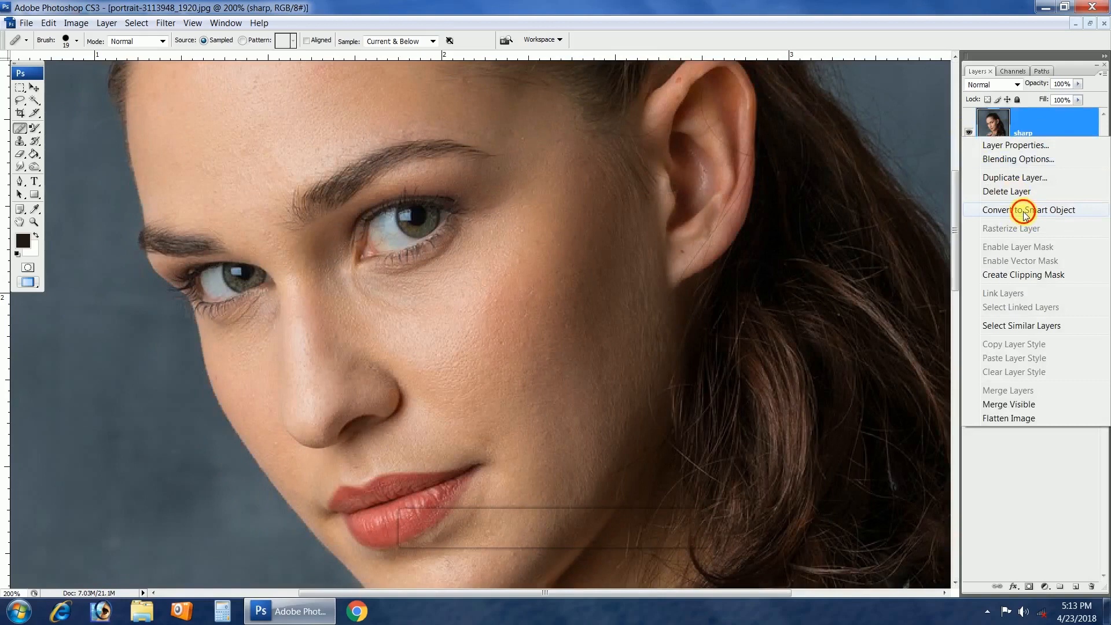
click(1026, 216)
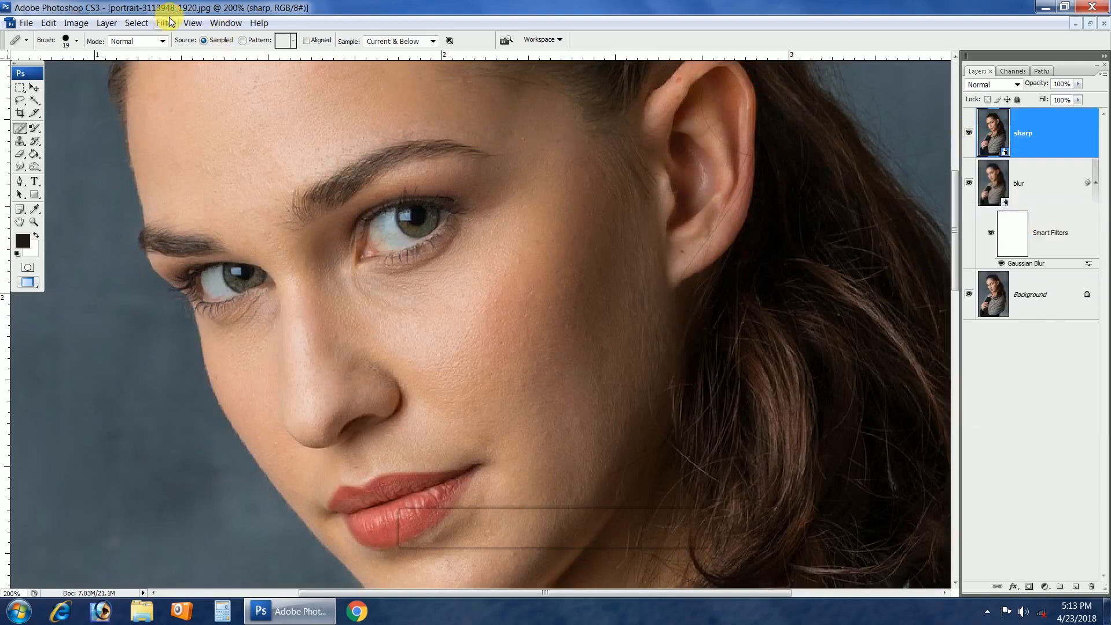
- Apply a High Pass filter with a radius of 1.0 pixel to the sharp layer
click(168, 21)
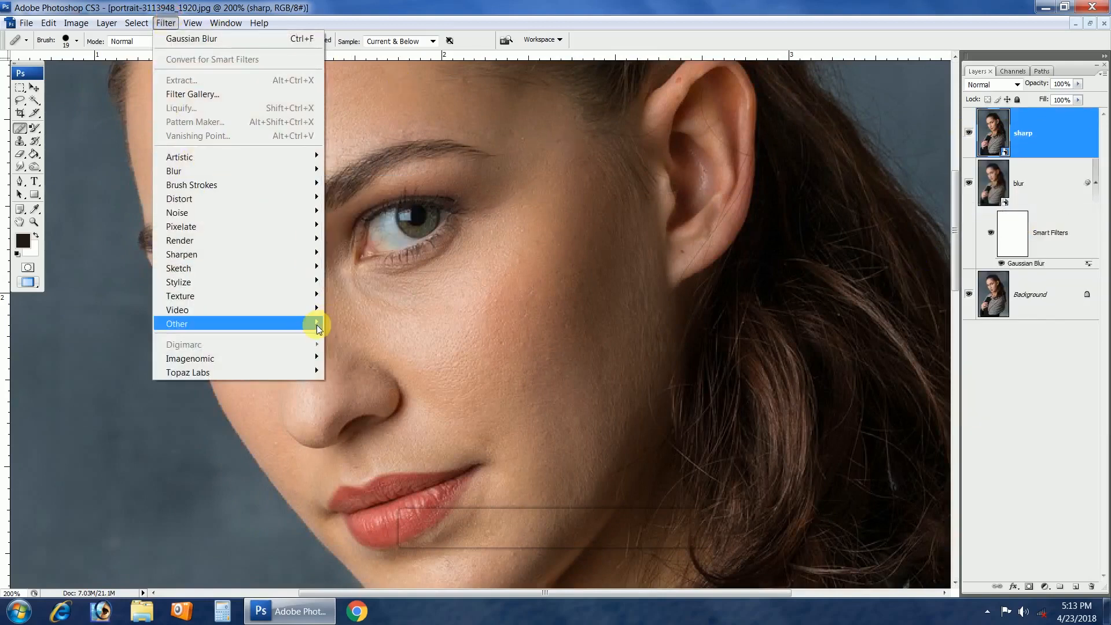
mouse_move(318, 328)
click(372, 338)
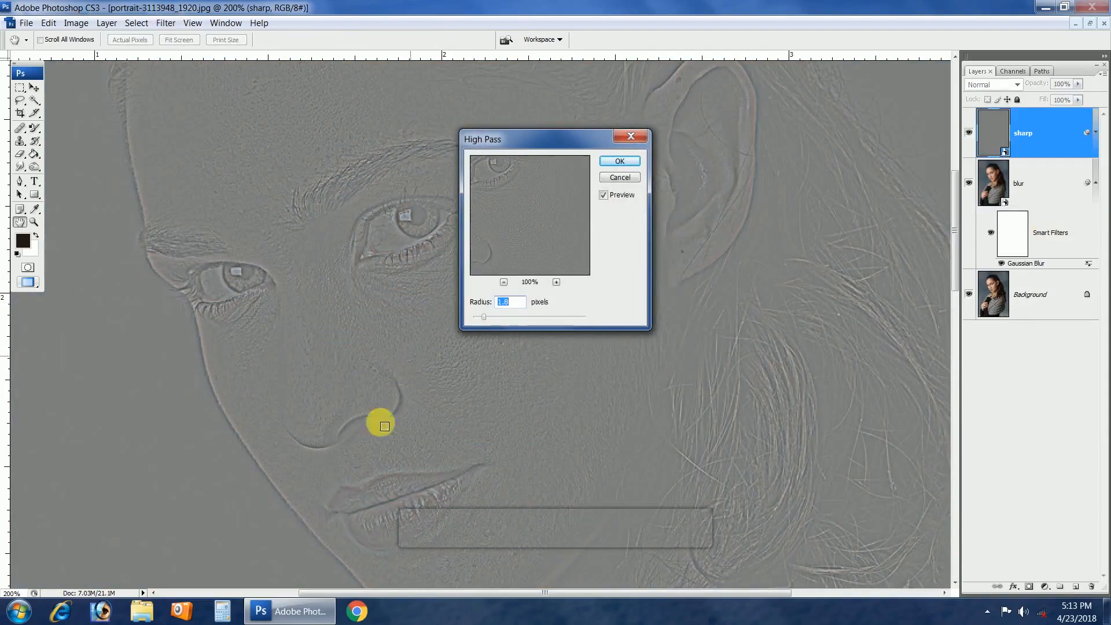
key(Down)
key(ctrl+minus)
key(ctrl+plus)
key(ctrl+plus)
key(ctrl+plus)
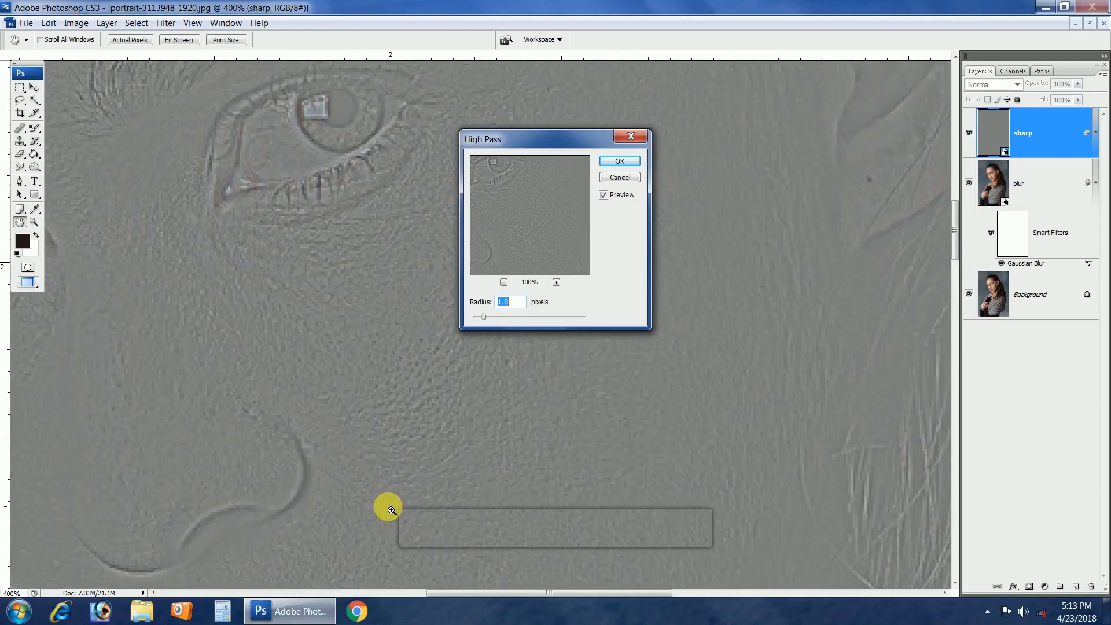
key(ctrl+minus)
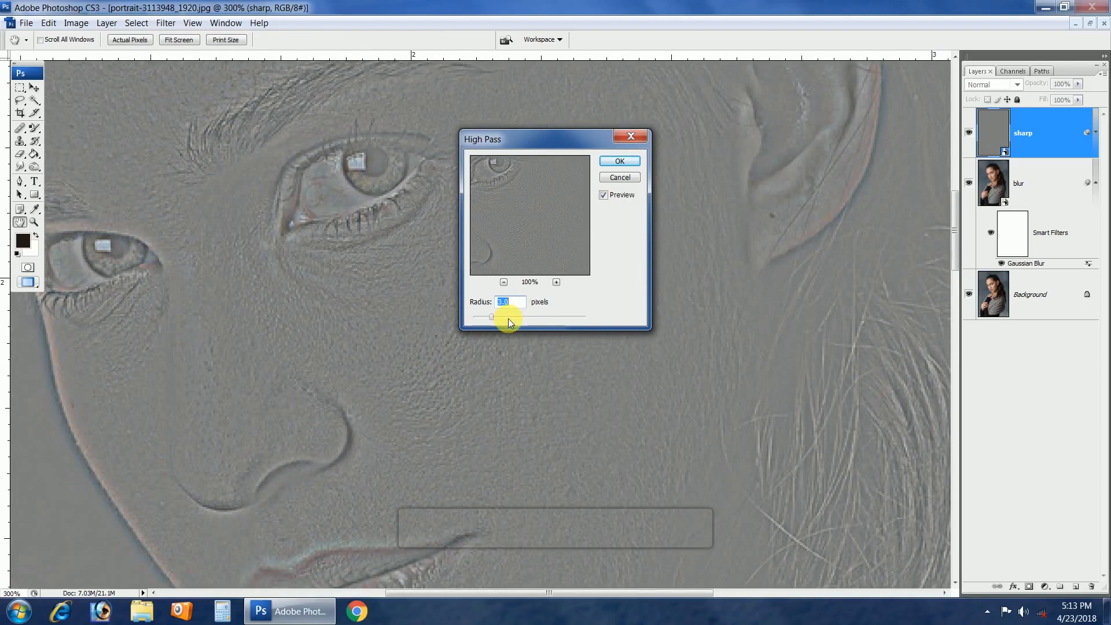
key(Down)
key(Down)
key(Down)
key(Down)
key(Down)
key(Down)
key(Down)
key(Down)
key(Down)
key(Down)
key(Down)
key(Down)
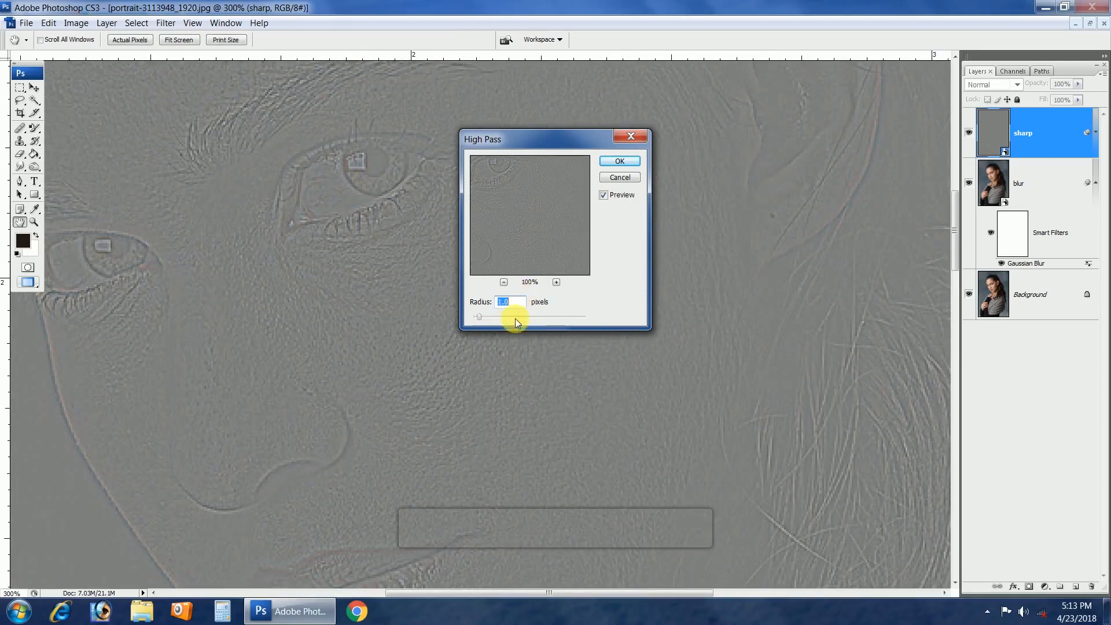
click(620, 160)
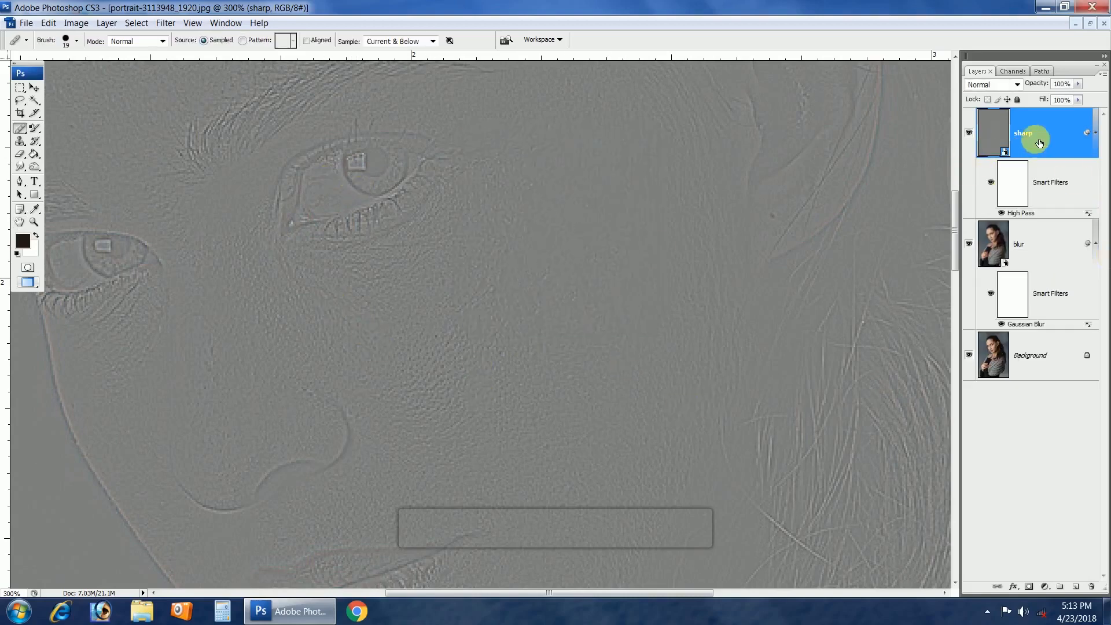
- Set the sharp layer's blend mode to Hard Light, trying Soft Light for comparison
click(1004, 85)
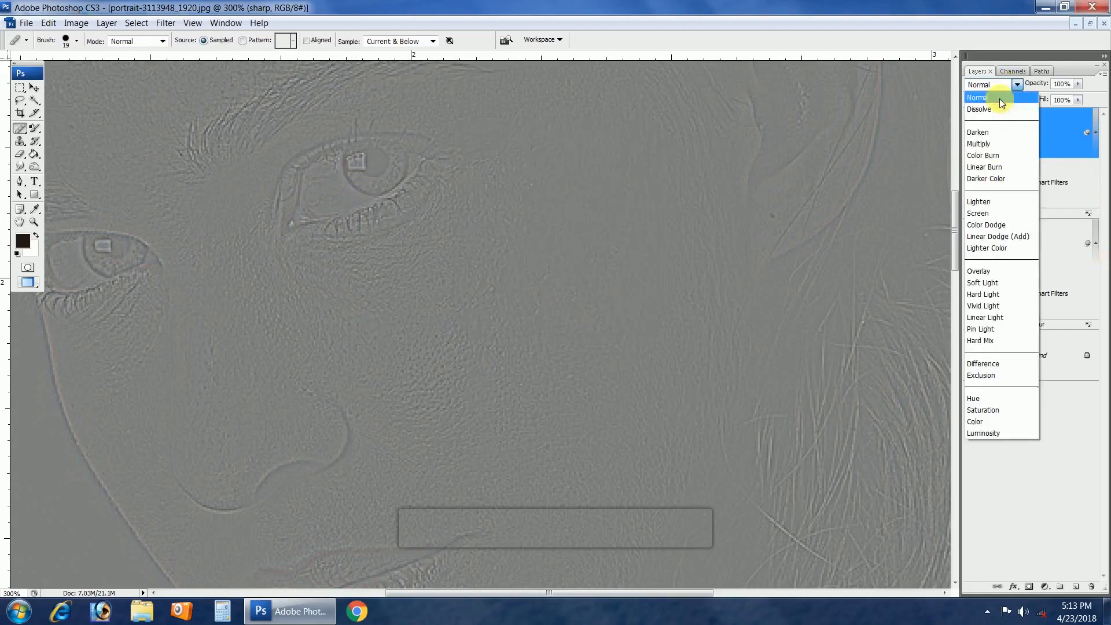
click(999, 295)
key(Up)
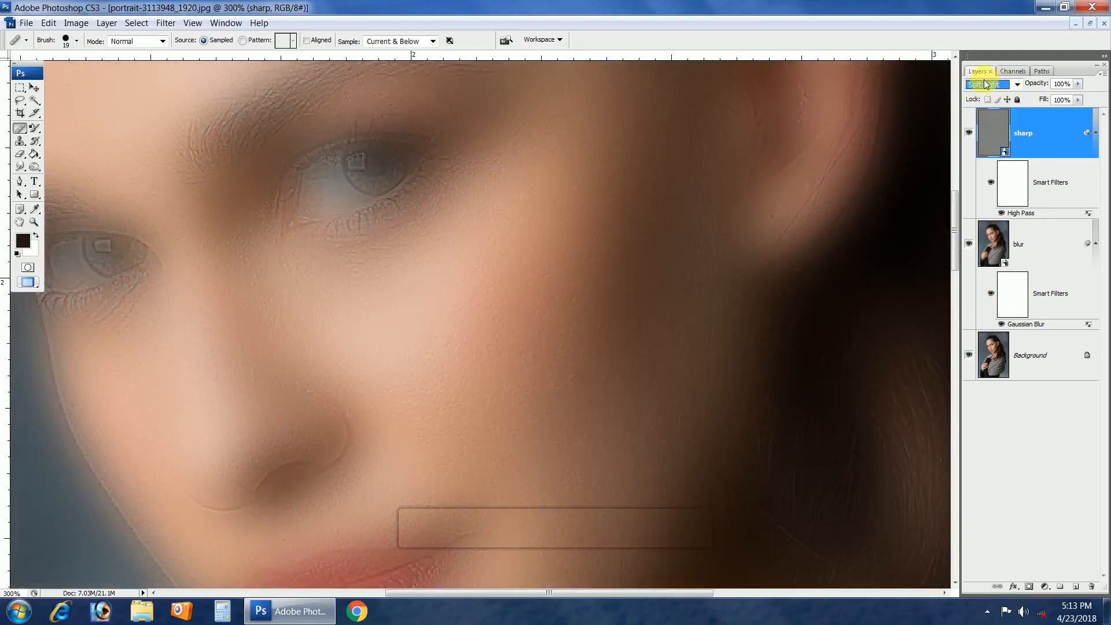
key(Down)
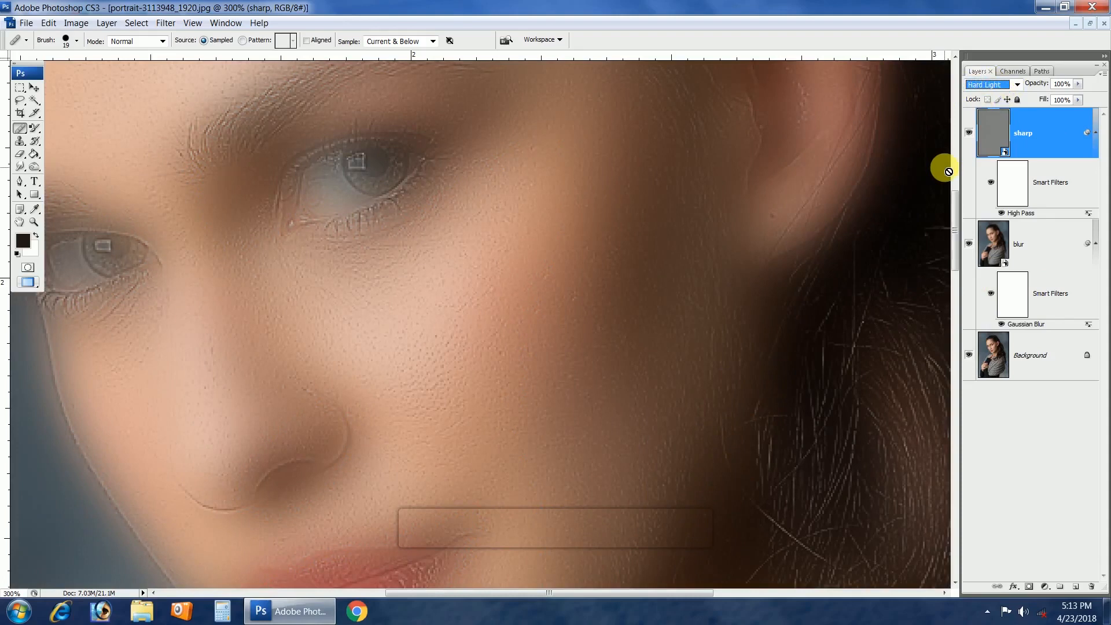
- Set the sharp layer to Soft Light at 55% opacity and the blur layer's opacity to 82%
key(Up)
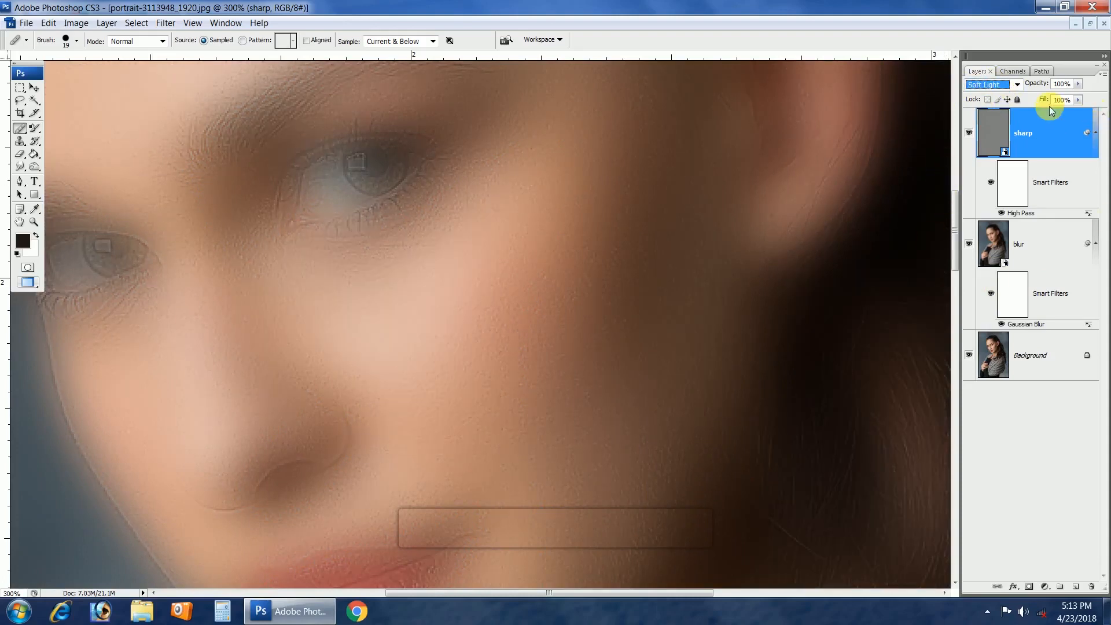
click(1078, 85)
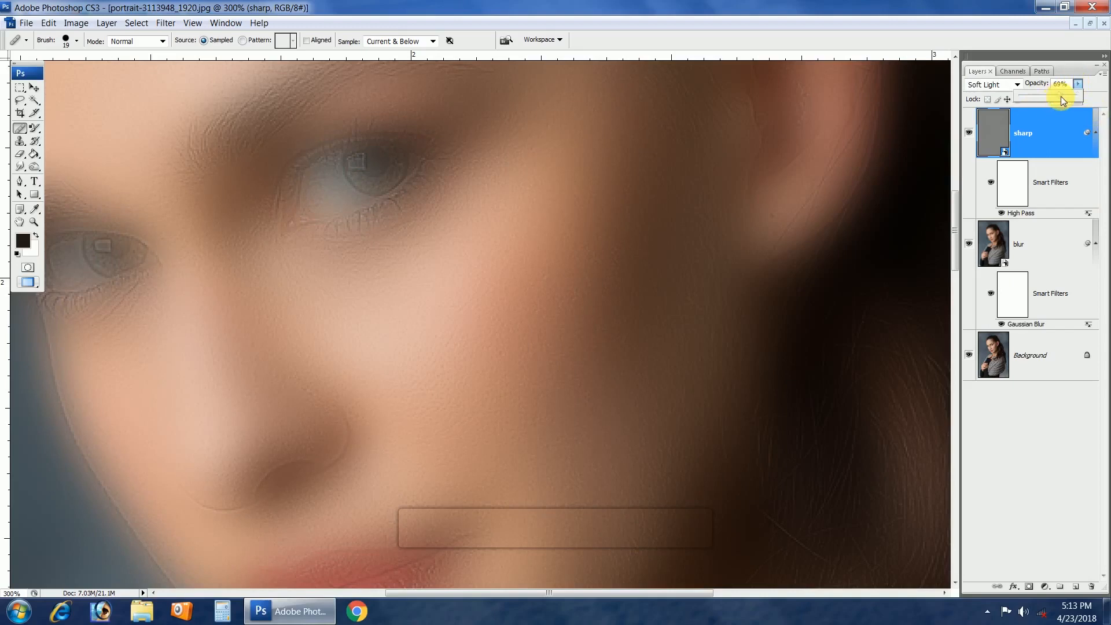
click(1028, 243)
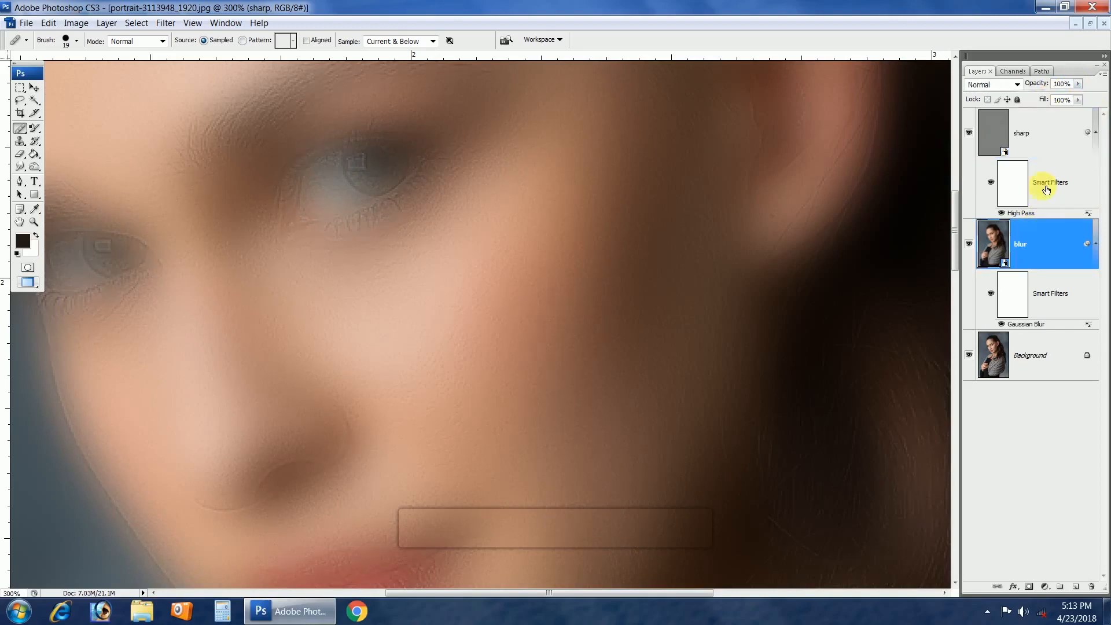
click(1064, 97)
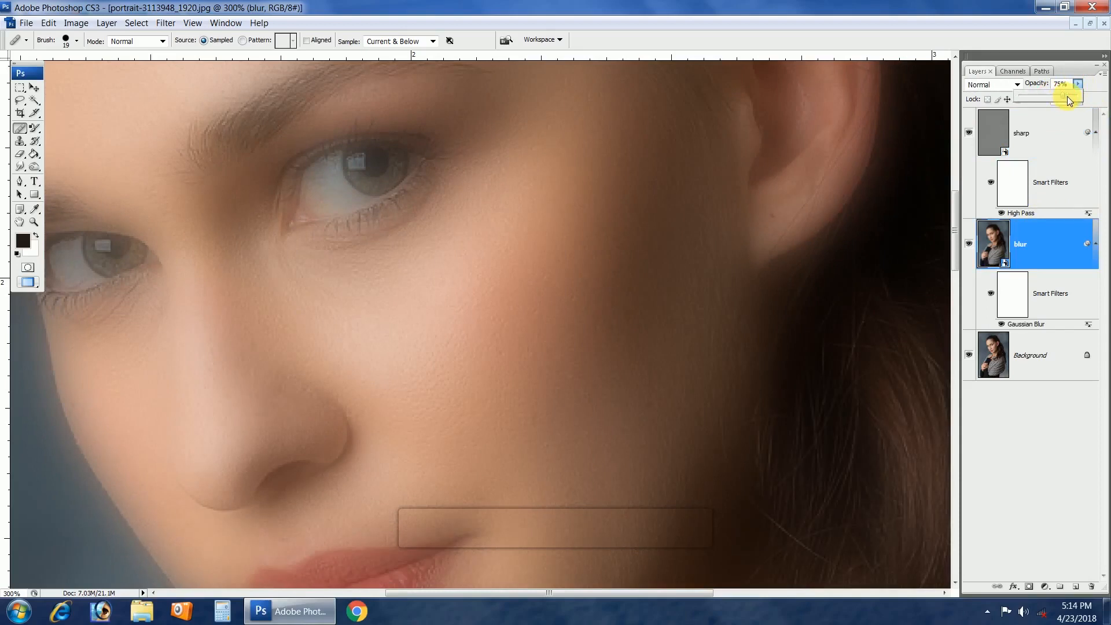
drag(1068, 96, 1071, 96)
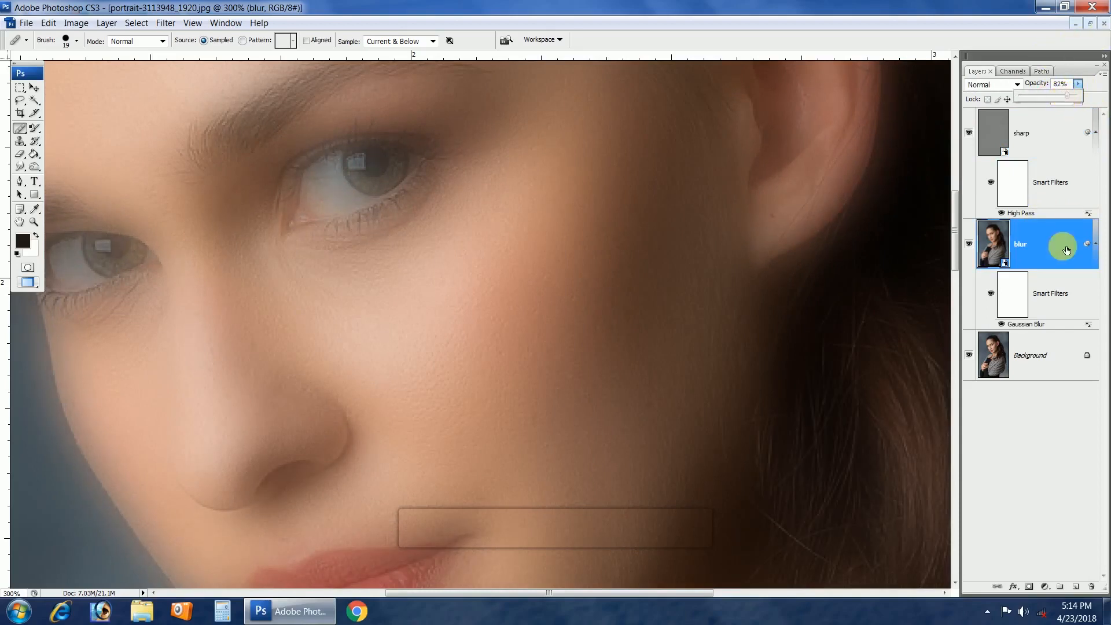
click(1042, 142)
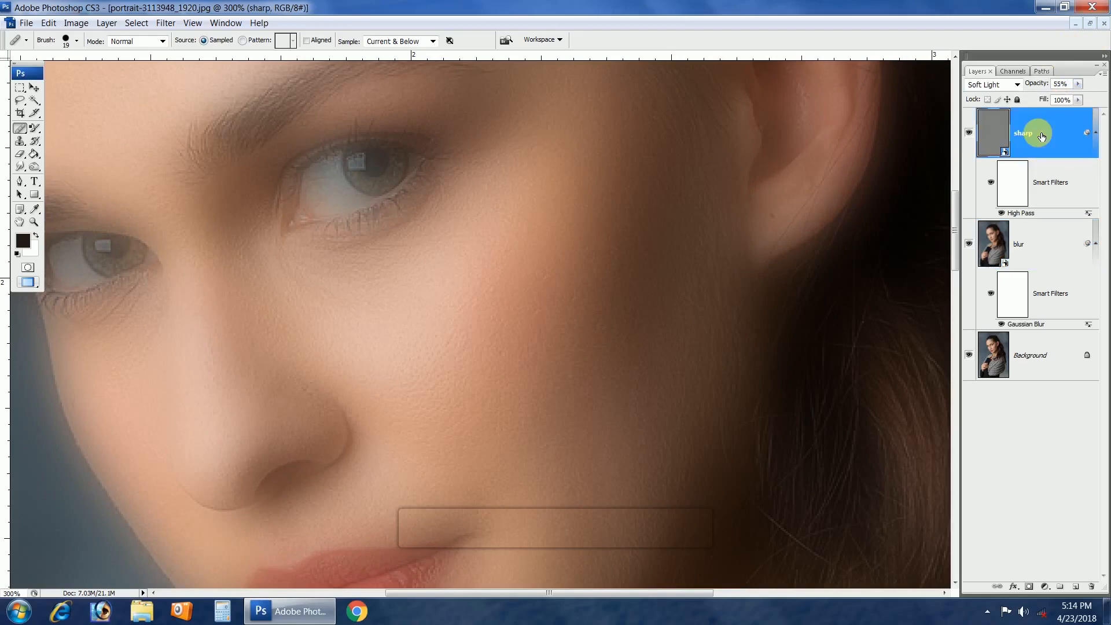
shift+click(1041, 244)
drag(1037, 243, 1080, 591)
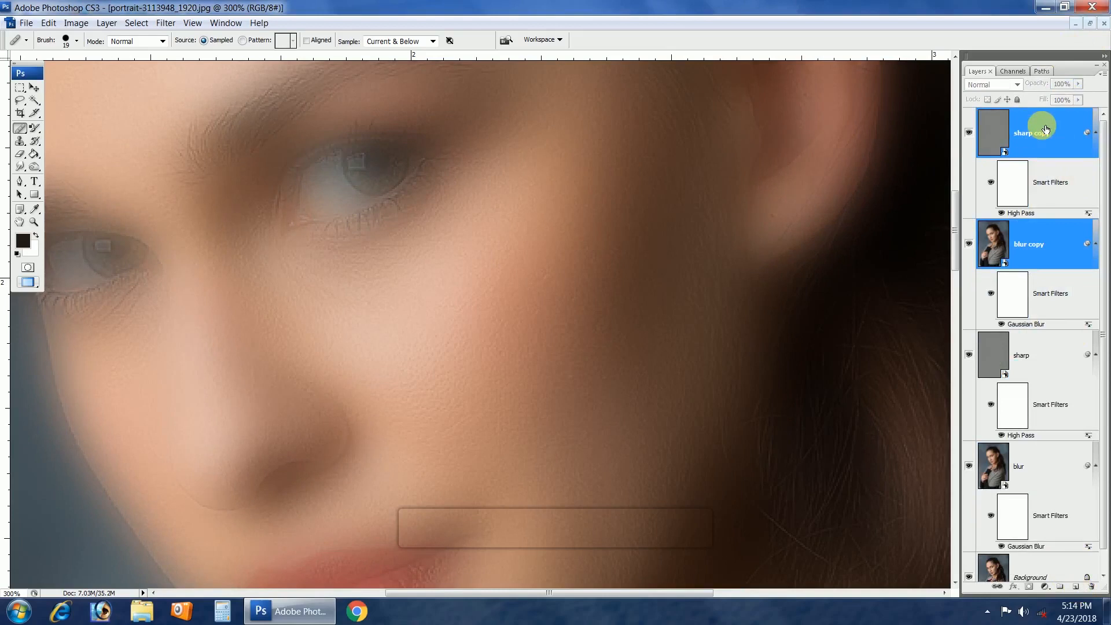
key(ctrl+z)
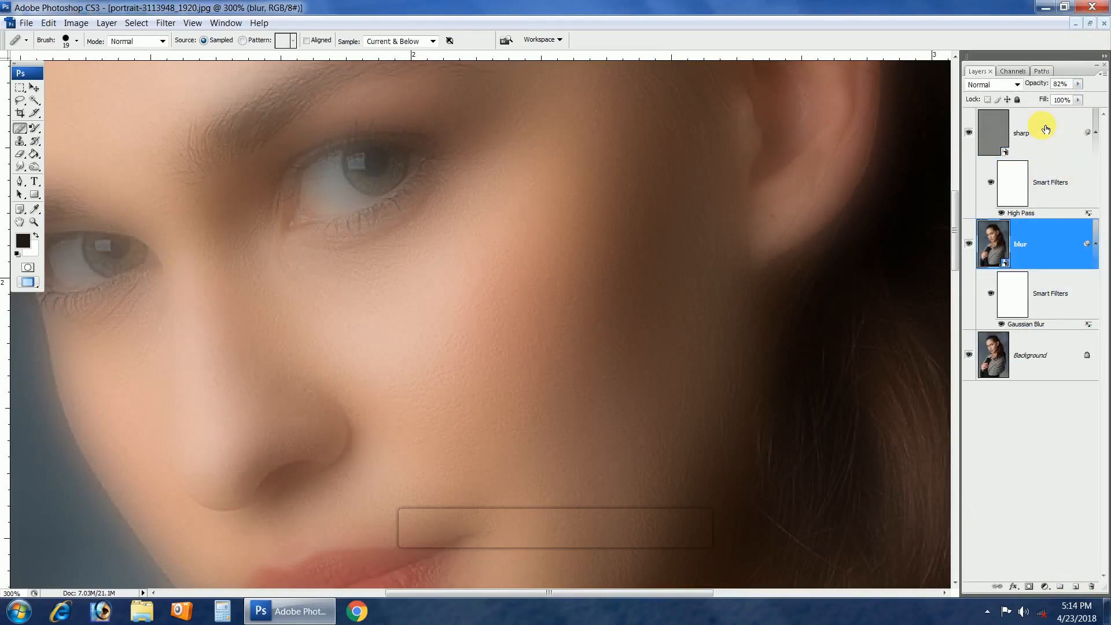
- Group the sharp and blur layers and add a black layer mask that hides the whole group
shift+click(1045, 128)
drag(1037, 231, 1063, 588)
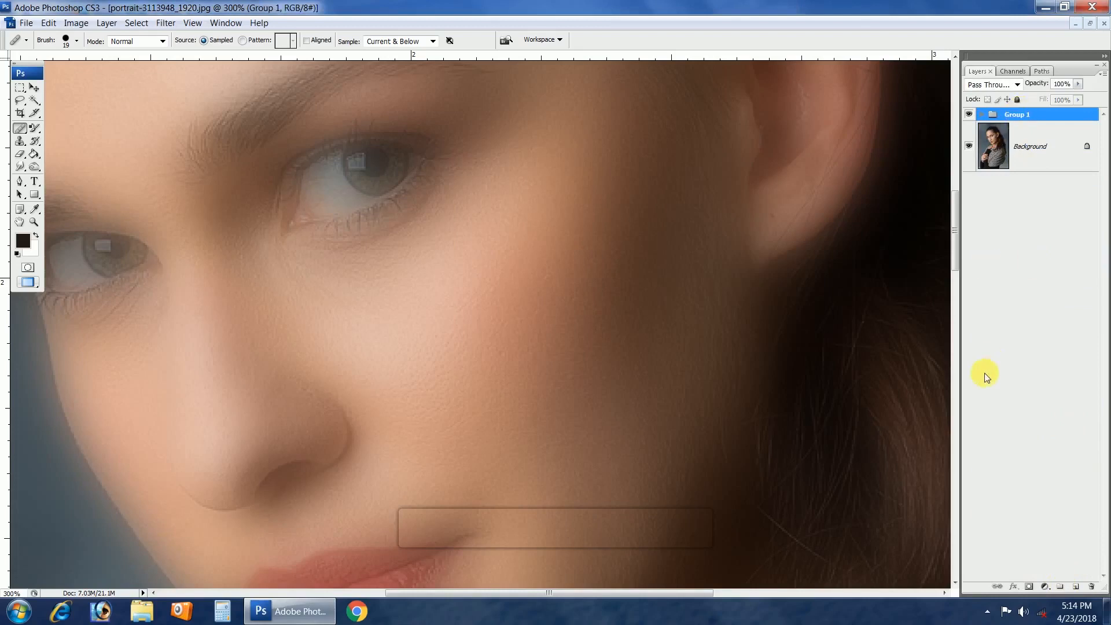
alt+click(1033, 586)
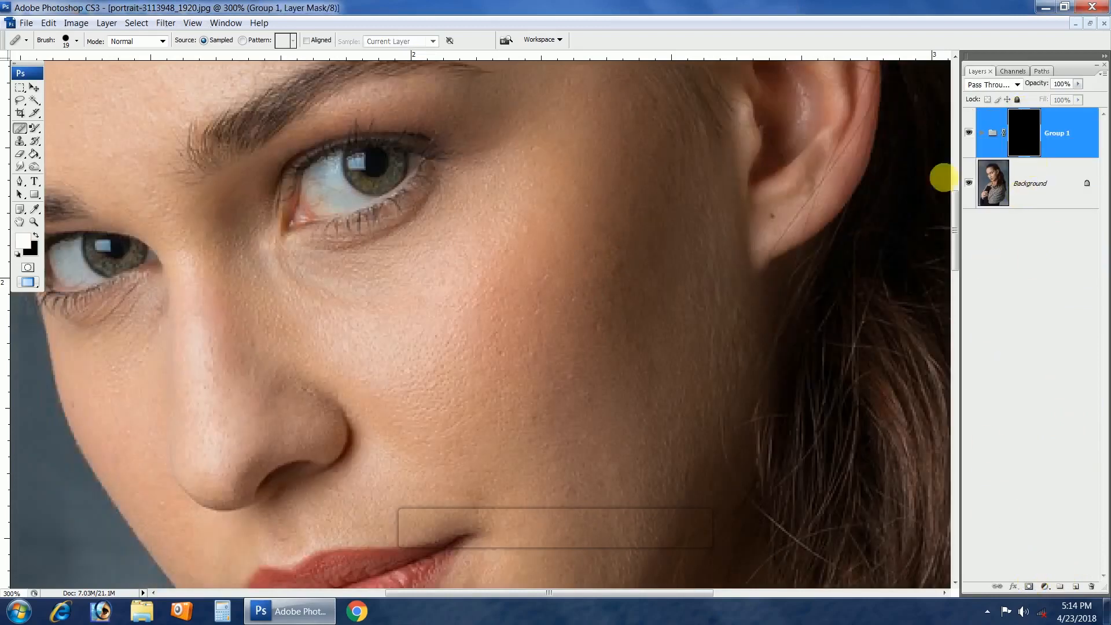
- Paint white with the Brush tool on the group's mask over the facial skin, adapting the brush size and sparing the eyes, brows and lips
drag(487, 296, 678, 237)
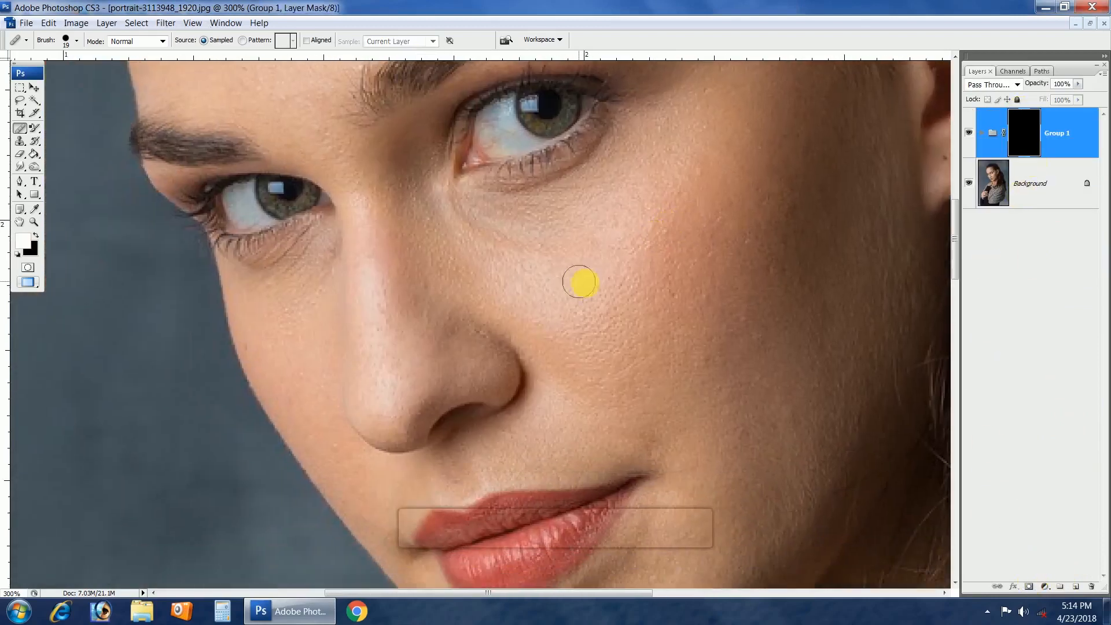
click(36, 132)
click(64, 123)
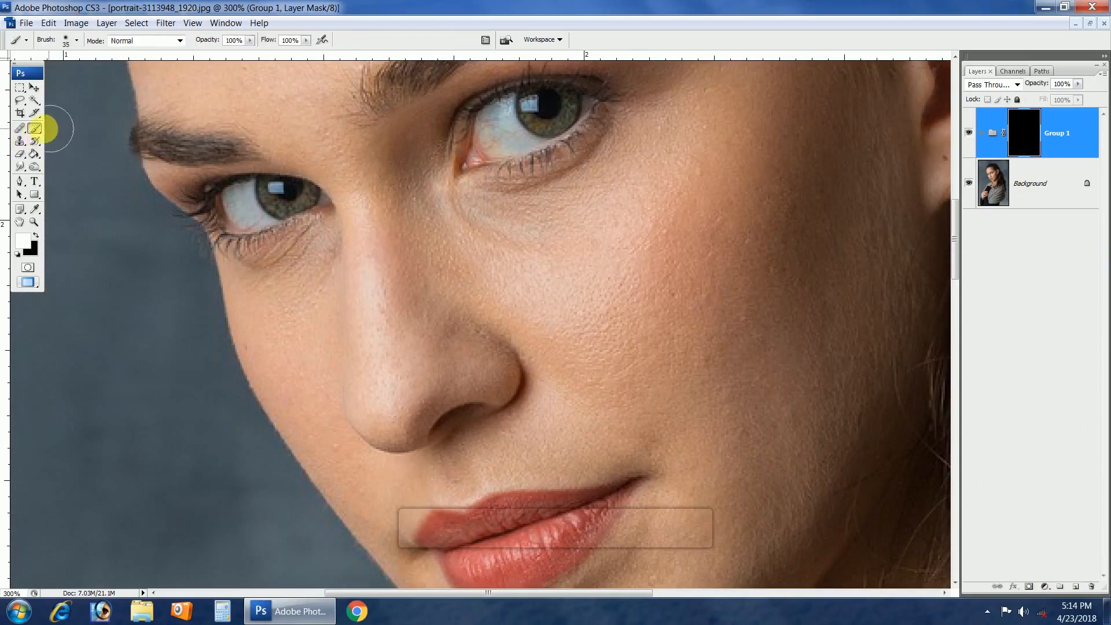
key(bracketleft)
mouse_move(628, 275)
mouse_down()
mouse_move(684, 201)
mouse_move(660, 215)
mouse_move(686, 217)
mouse_move(685, 257)
mouse_move(646, 302)
mouse_move(721, 201)
mouse_move(722, 324)
mouse_move(783, 236)
mouse_up()
key(space)
mouse_move(698, 234)
mouse_down()
mouse_move(618, 350)
mouse_move(608, 258)
mouse_move(496, 268)
mouse_move(590, 283)
mouse_move(422, 320)
mouse_move(479, 300)
mouse_move(579, 237)
mouse_move(631, 245)
mouse_move(657, 218)
mouse_move(728, 284)
mouse_move(717, 377)
mouse_move(628, 258)
mouse_move(536, 377)
mouse_move(395, 372)
mouse_move(486, 387)
mouse_move(501, 333)
mouse_move(323, 311)
mouse_move(289, 288)
mouse_move(298, 278)
mouse_move(268, 223)
mouse_move(273, 206)
mouse_move(337, 133)
mouse_move(429, 124)
mouse_move(494, 153)
mouse_move(424, 114)
mouse_move(371, 124)
mouse_move(392, 223)
mouse_move(483, 227)
mouse_move(602, 258)
mouse_move(637, 379)
mouse_move(623, 241)
mouse_move(655, 371)
mouse_move(683, 362)
mouse_move(680, 270)
mouse_move(702, 380)
mouse_move(728, 367)
mouse_move(709, 349)
mouse_move(677, 347)
mouse_move(717, 293)
mouse_move(616, 335)
mouse_move(634, 341)
mouse_up()
key(])
key(])
mouse_move(613, 287)
mouse_down()
mouse_move(599, 315)
mouse_move(637, 466)
mouse_move(579, 378)
mouse_move(658, 327)
mouse_move(568, 317)
mouse_move(530, 270)
mouse_move(586, 293)
mouse_up()
key(bracketleft)
key(bracketleft)
mouse_move(570, 325)
mouse_down()
mouse_move(600, 351)
mouse_move(487, 371)
mouse_move(476, 372)
mouse_move(578, 361)
mouse_move(435, 356)
mouse_move(454, 354)
mouse_move(483, 316)
mouse_move(401, 348)
mouse_move(400, 366)
mouse_move(423, 386)
mouse_move(522, 386)
mouse_move(553, 373)
mouse_move(444, 383)
mouse_move(386, 406)
mouse_move(399, 403)
mouse_move(390, 370)
mouse_move(363, 395)
mouse_move(352, 389)
mouse_move(352, 403)
mouse_move(395, 401)
mouse_move(479, 331)
mouse_move(432, 326)
mouse_move(378, 370)
mouse_move(407, 319)
mouse_move(480, 300)
mouse_move(452, 284)
mouse_move(428, 292)
mouse_move(466, 276)
mouse_move(458, 265)
mouse_move(420, 281)
mouse_move(448, 252)
mouse_move(473, 256)
mouse_move(493, 281)
mouse_move(548, 276)
mouse_move(453, 228)
mouse_move(418, 229)
mouse_move(538, 256)
mouse_move(554, 224)
mouse_move(481, 218)
mouse_move(427, 196)
mouse_move(391, 149)
mouse_move(390, 225)
mouse_move(372, 263)
mouse_move(396, 257)
mouse_move(400, 268)
mouse_move(382, 322)
mouse_move(367, 325)
mouse_move(352, 229)
mouse_move(362, 158)
mouse_move(345, 166)
mouse_move(338, 256)
mouse_up()
mouse_move(351, 337)
mouse_down()
mouse_move(362, 300)
mouse_move(352, 301)
mouse_move(353, 326)
mouse_move(371, 335)
mouse_move(341, 286)
mouse_move(547, 355)
mouse_move(500, 274)
mouse_move(514, 242)
mouse_move(505, 226)
mouse_move(505, 362)
mouse_move(514, 307)
mouse_move(512, 325)
mouse_move(502, 234)
mouse_move(513, 199)
mouse_move(499, 229)
mouse_move(512, 221)
mouse_move(506, 195)
mouse_move(455, 226)
mouse_move(475, 225)
mouse_move(476, 271)
mouse_up()
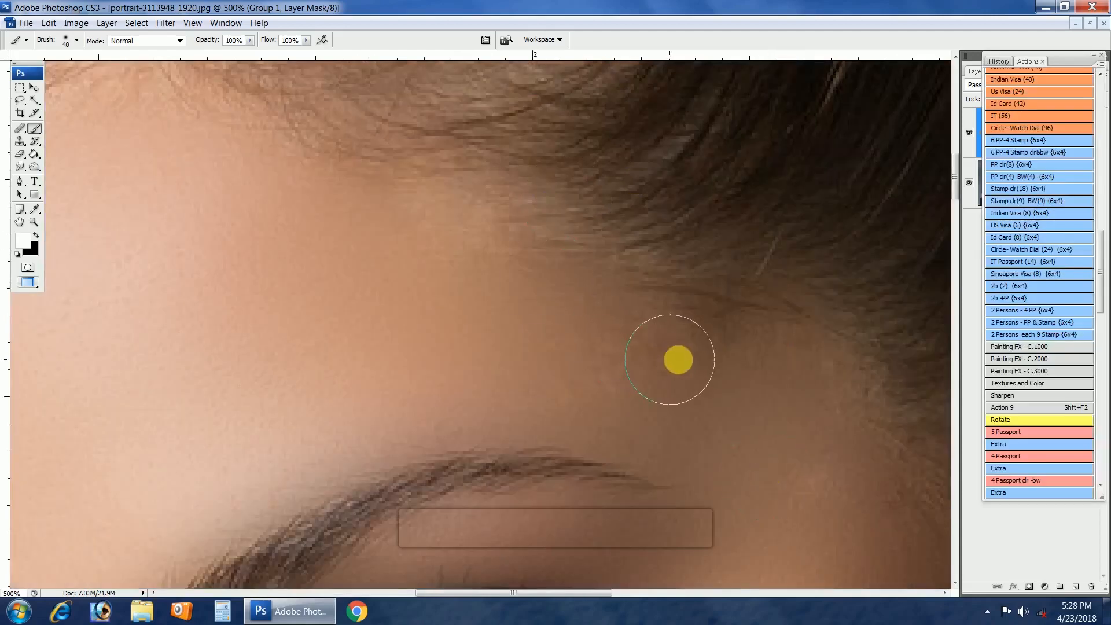
- Reduce the brush size to 15 for the area around the brows and undo the last stroke on the group's mask
mouse_move(240, 358)
mouse_down()
mouse_move(425, 357)
mouse_move(601, 322)
mouse_move(474, 283)
mouse_move(391, 199)
mouse_move(339, 218)
mouse_move(343, 255)
mouse_move(366, 290)
mouse_up()
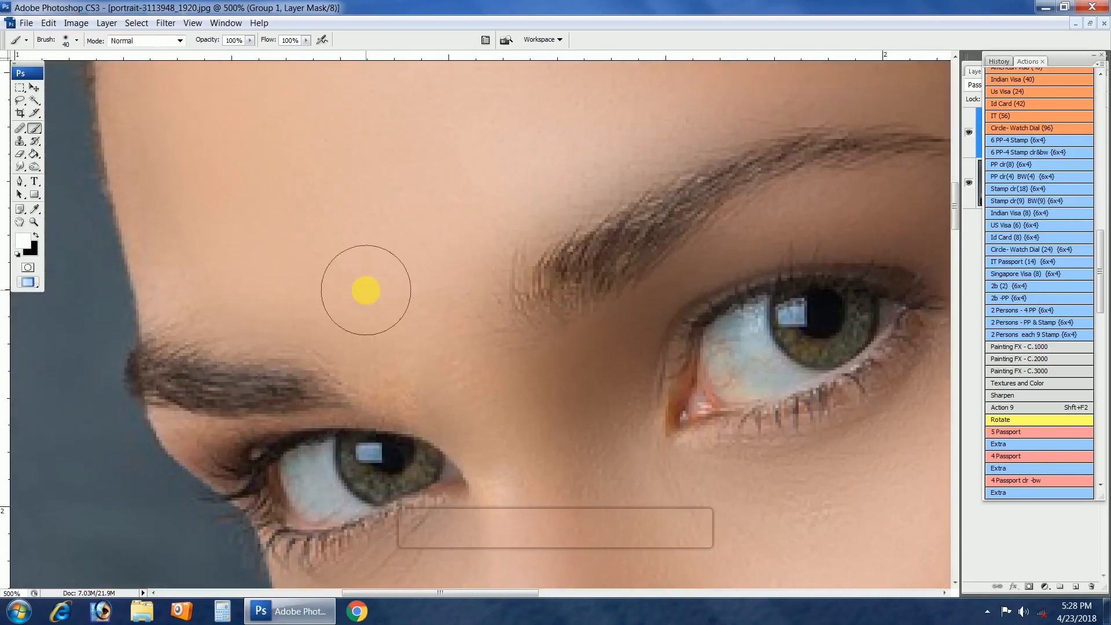
key(bracketleft)
key(bracketleft)
key(bracketleft)
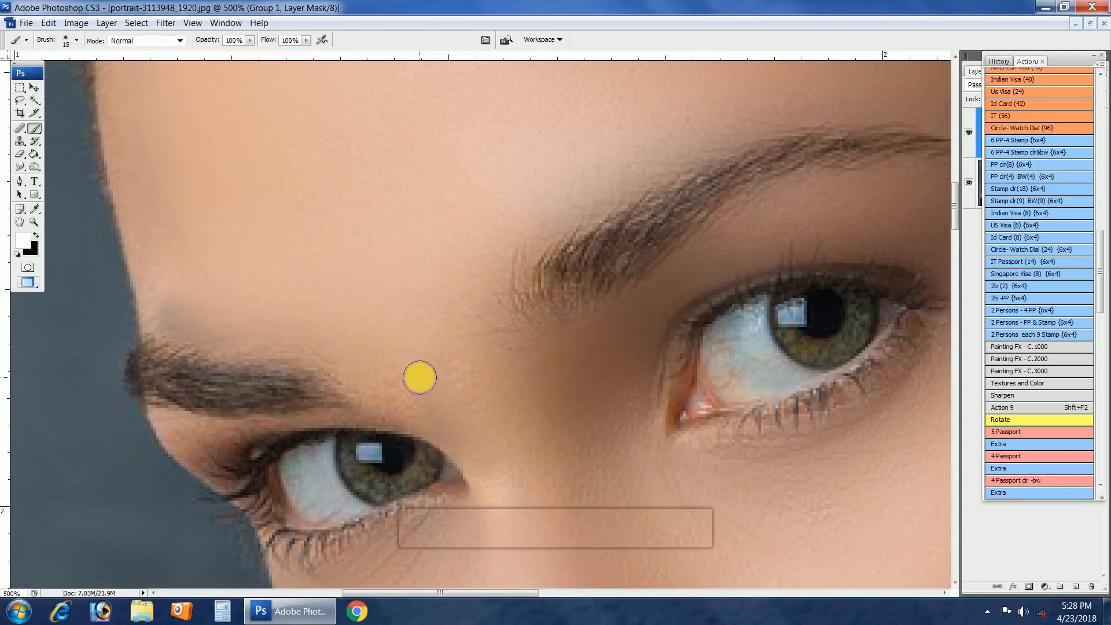
key(ctrl+z)
- Examine the smoothed skin on the forehead, cheeks, mouth and chin, both close up and in the full portrait
key(ctrl+minus)
key(ctrl+minus)
key(ctrl+minus)
key(ctrl+minus)
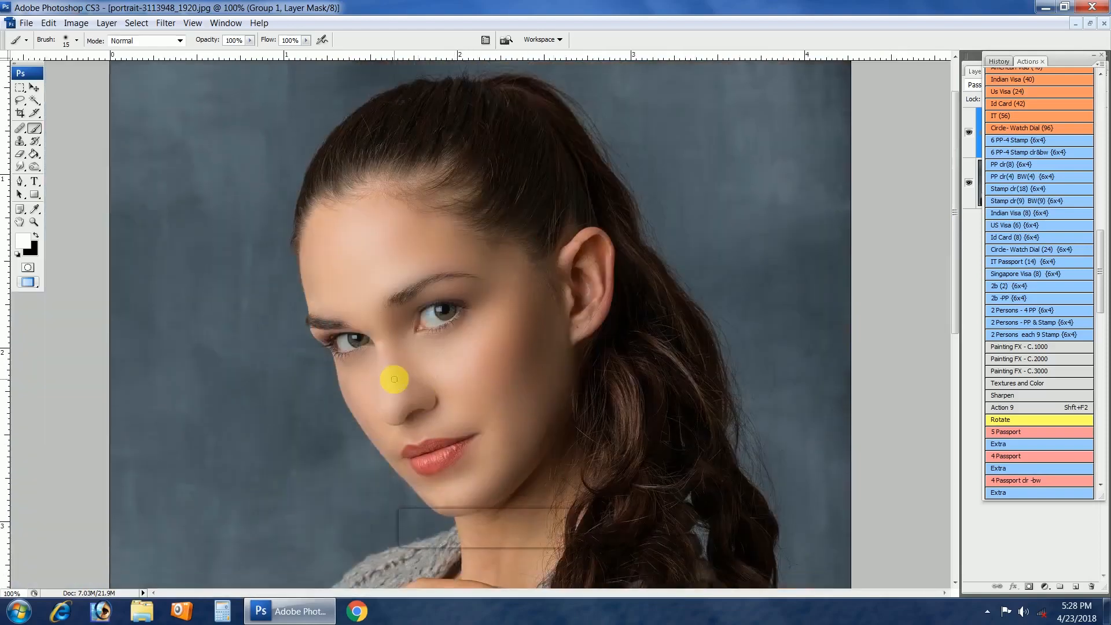
key(ctrl+plus)
key(ctrl+plus)
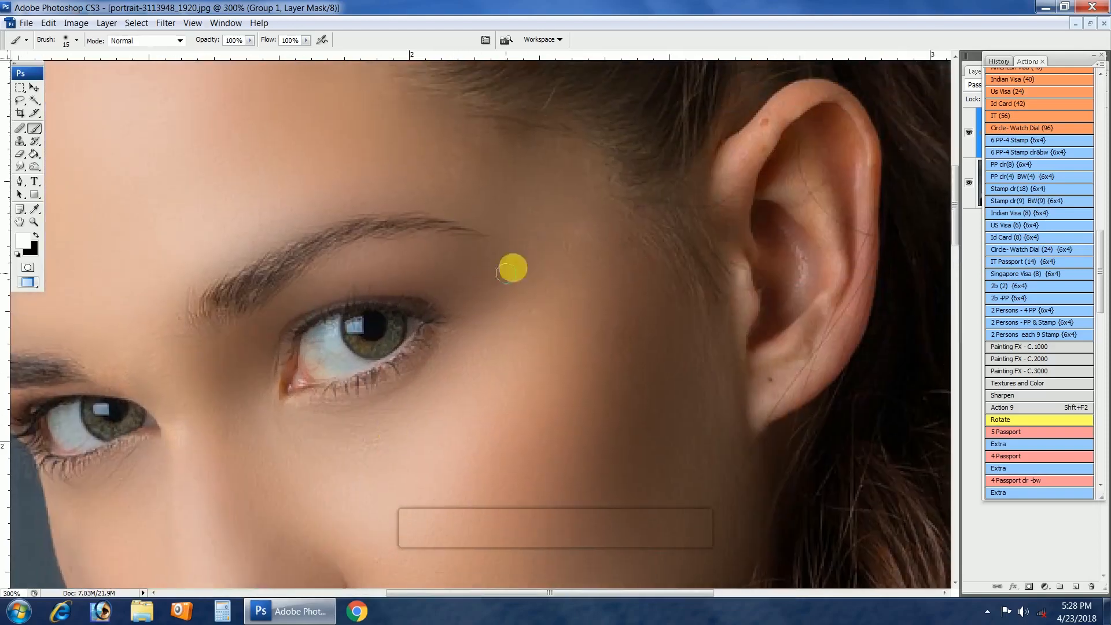
key(ctrl+minus)
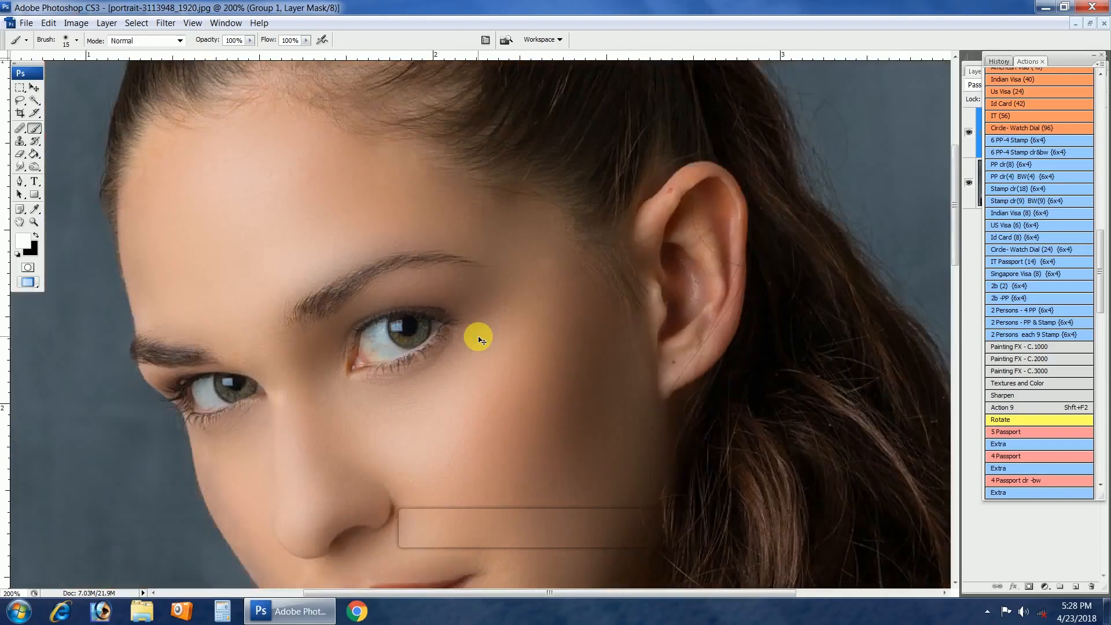
key(ctrl+minus)
key(ctrl+minus)
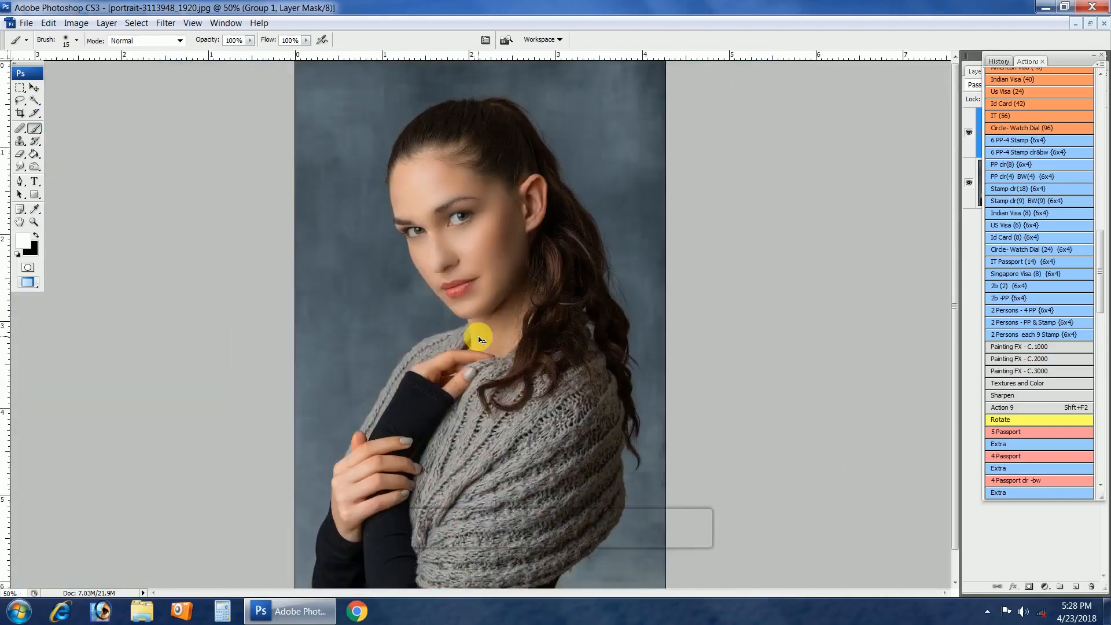
key(ctrl+plus)
key(ctrl+plus)
key(ctrl+plus)
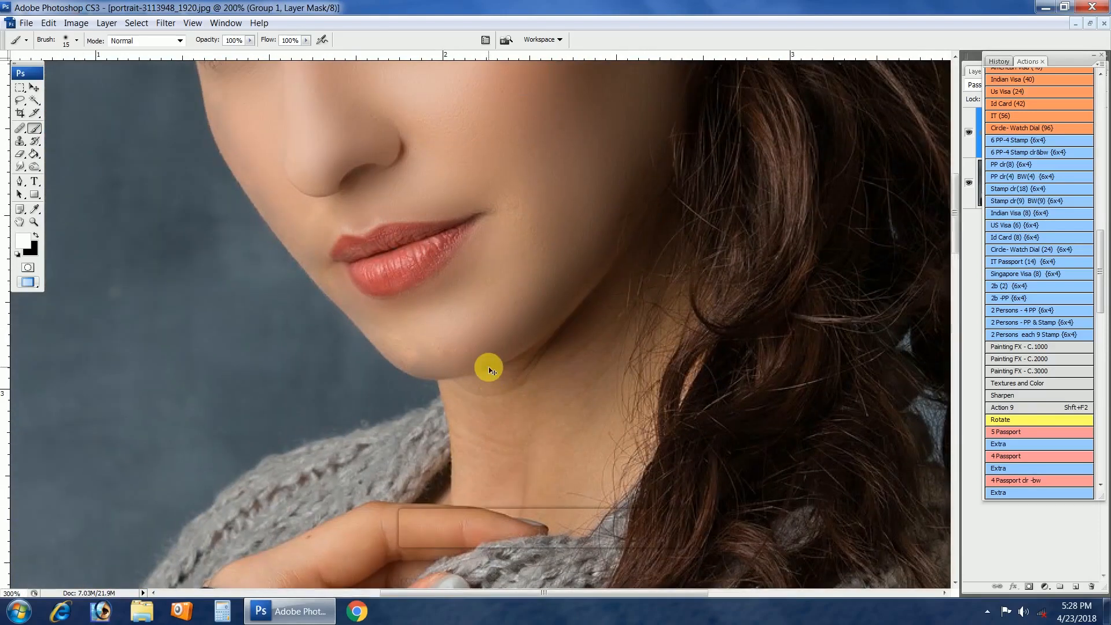
key(ctrl+plus)
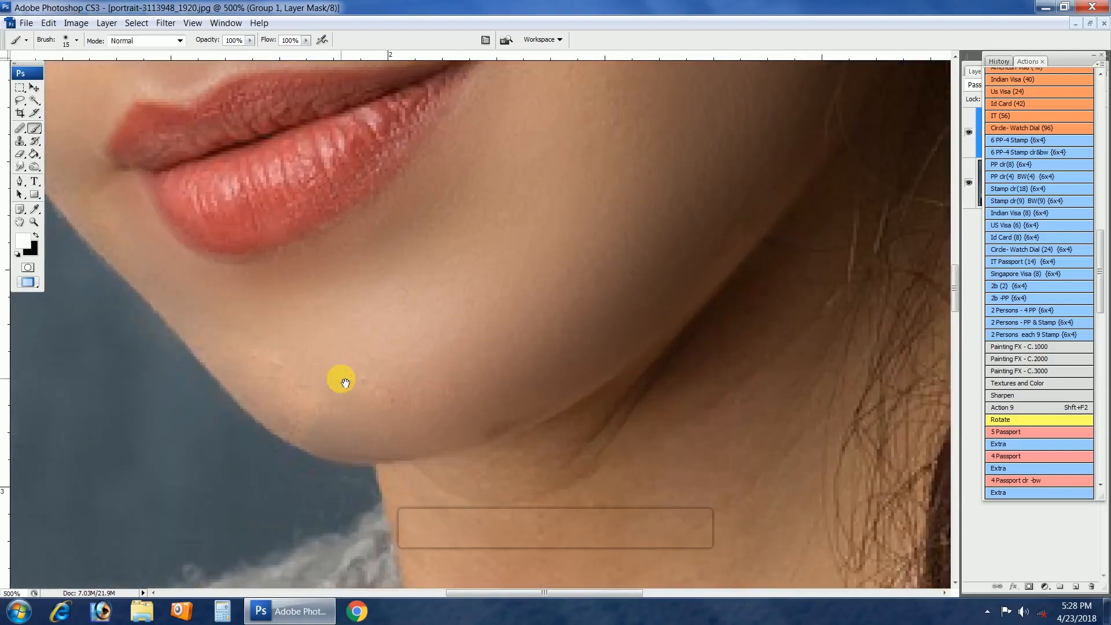
key(ctrl+plus)
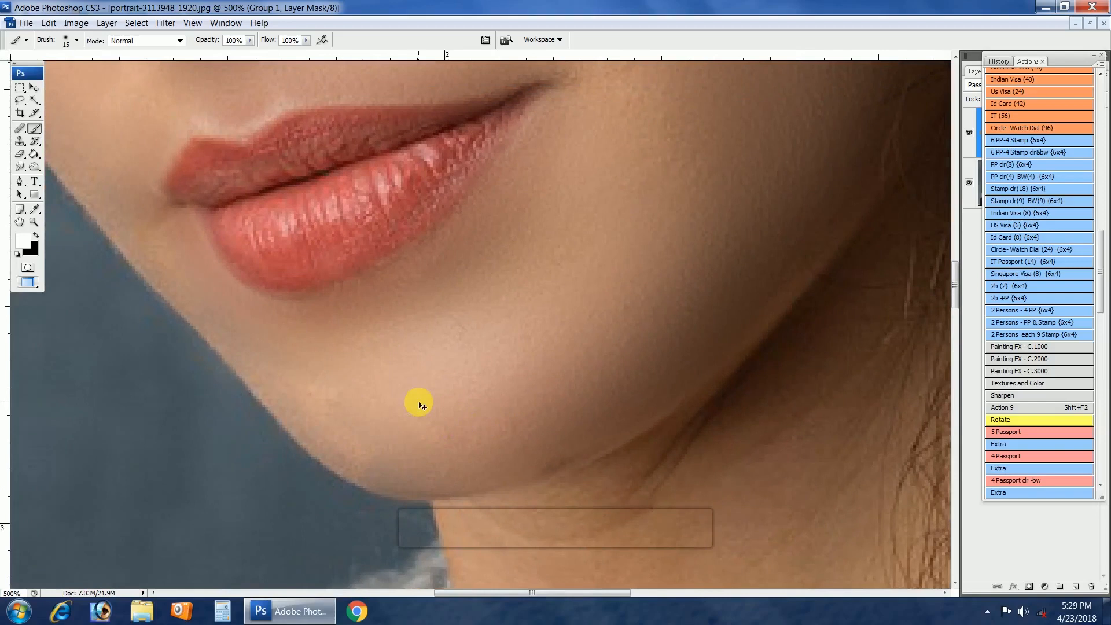
key(ctrl+minus)
key(ctrl+minus)
key(ctrl+minus)
drag(627, 223, 610, 426)
drag(566, 264, 583, 410)
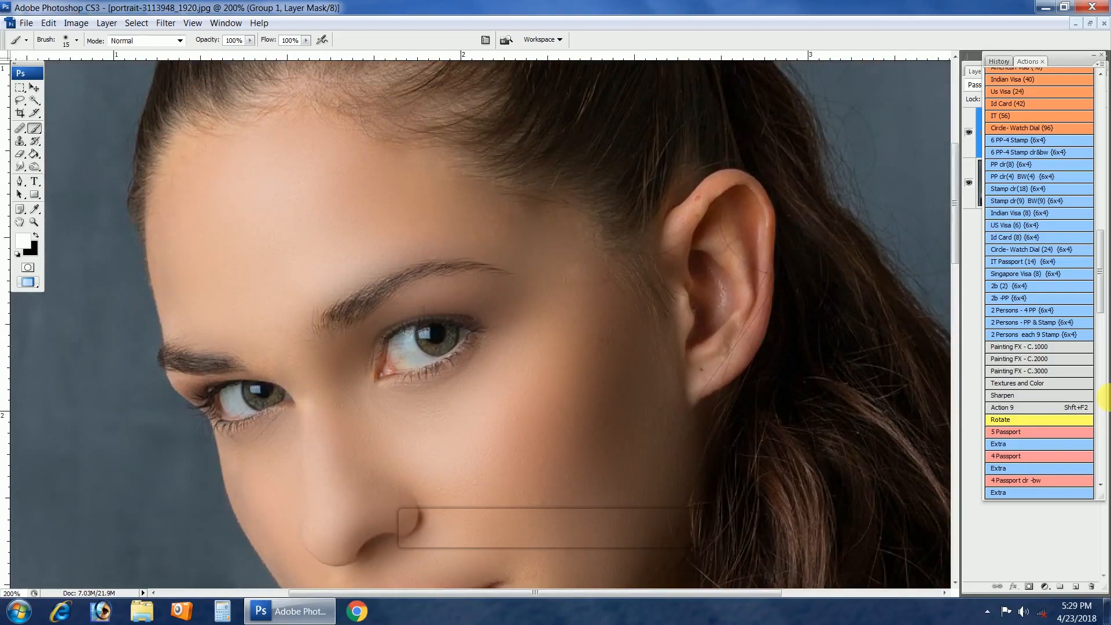
- Compare the face with and without the retouching by hiding and showing Group 1, leaving the group visible
click(1101, 57)
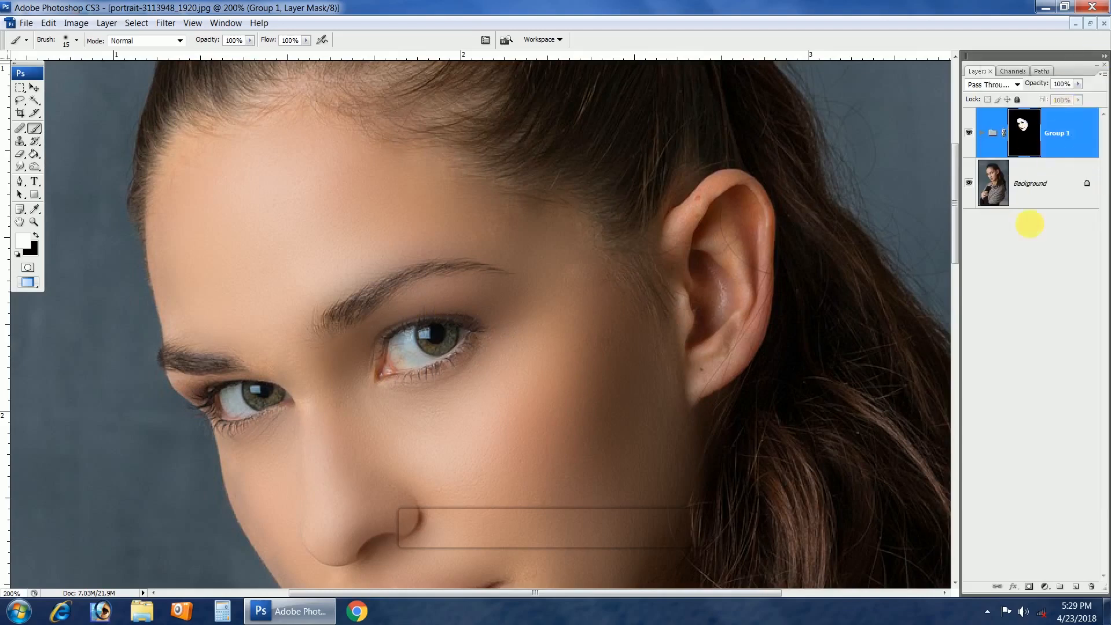
click(970, 134)
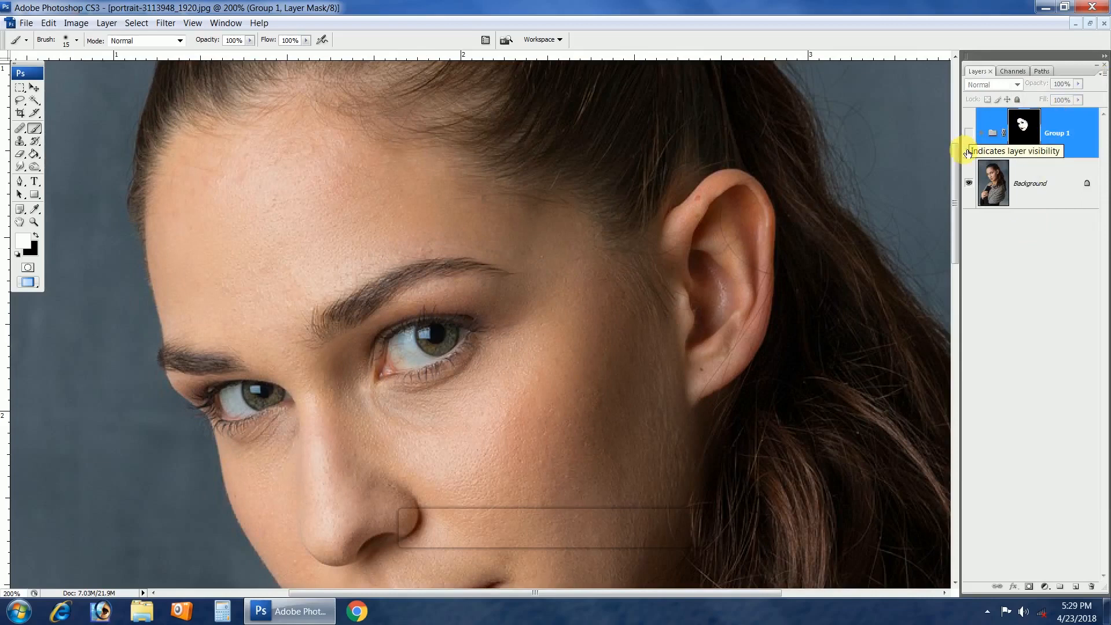
drag(596, 397, 598, 339)
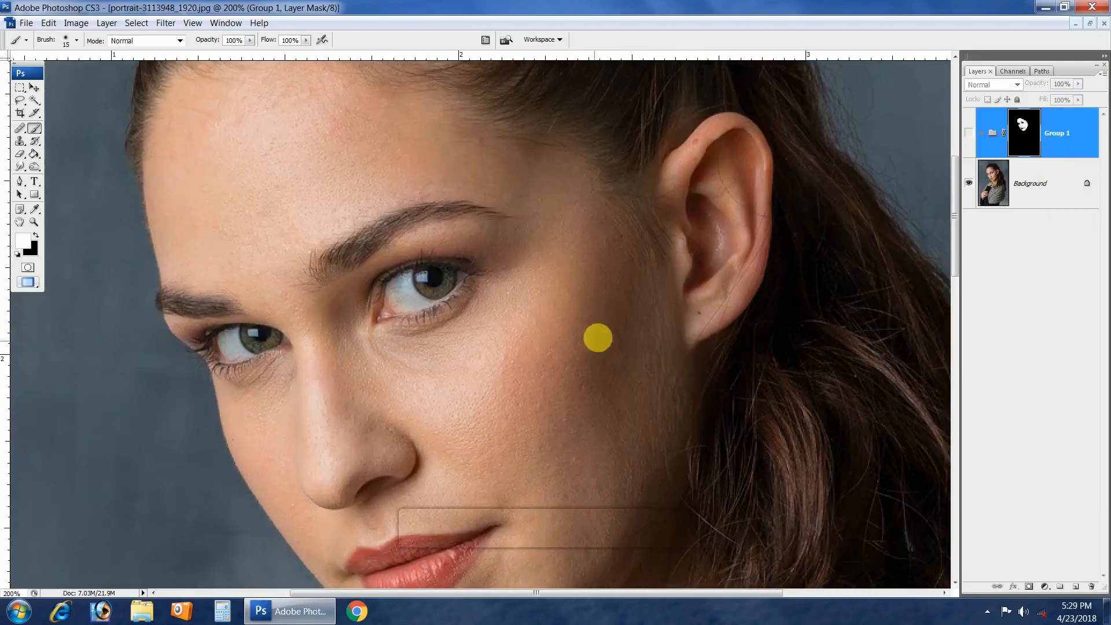
click(971, 134)
click(971, 134)
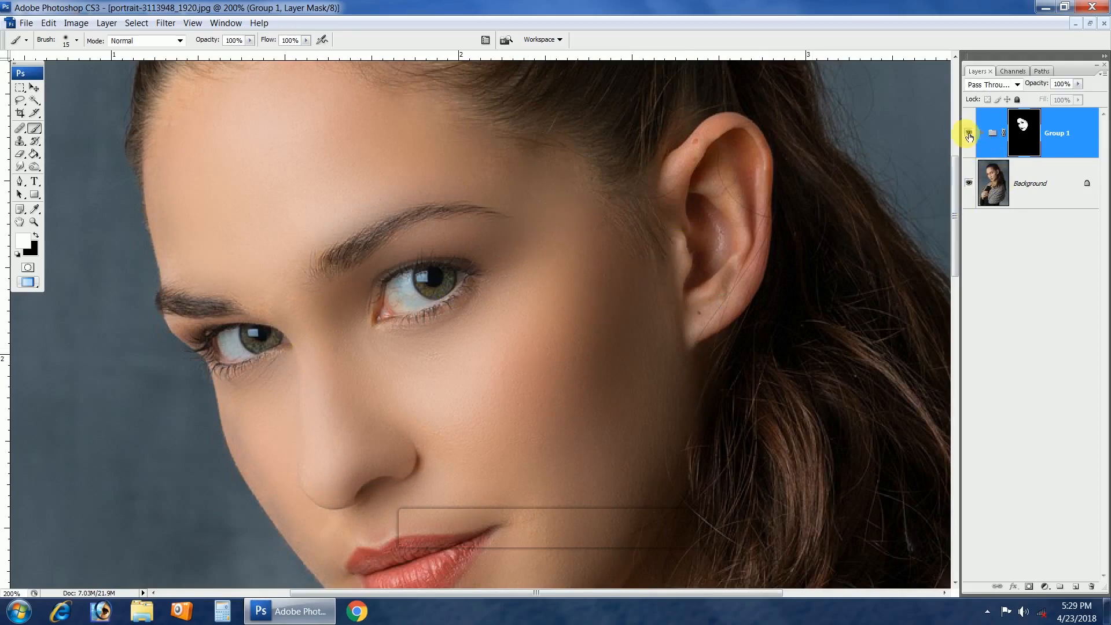
click(970, 136)
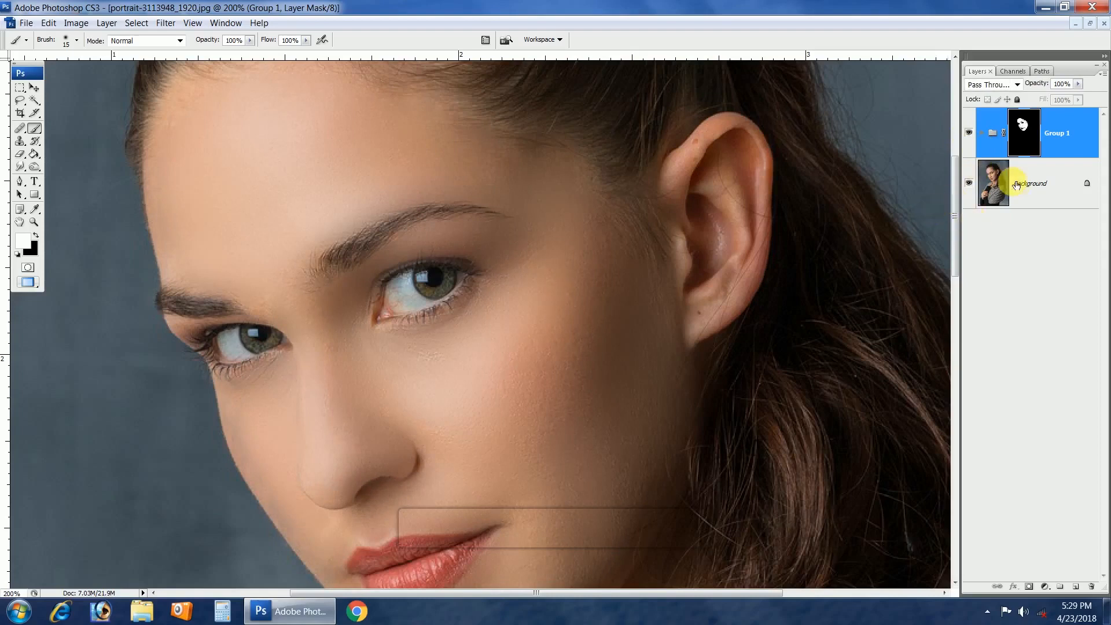